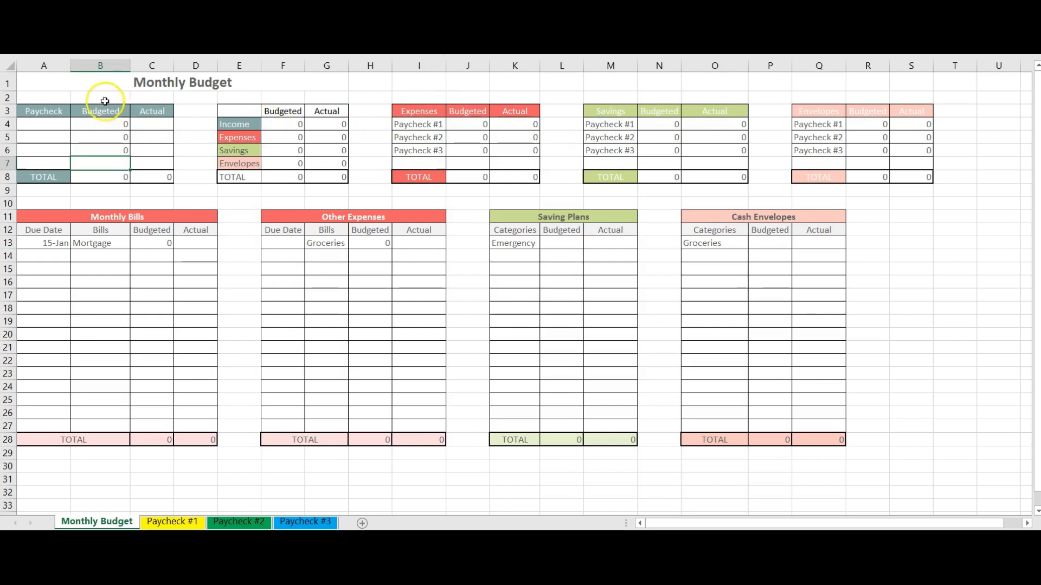
# Label the three paycheck rows in A4:A6 with the earners' first names, numbering the second earner's two paychecks #1 and #2.
pyautogui.click(62, 126)
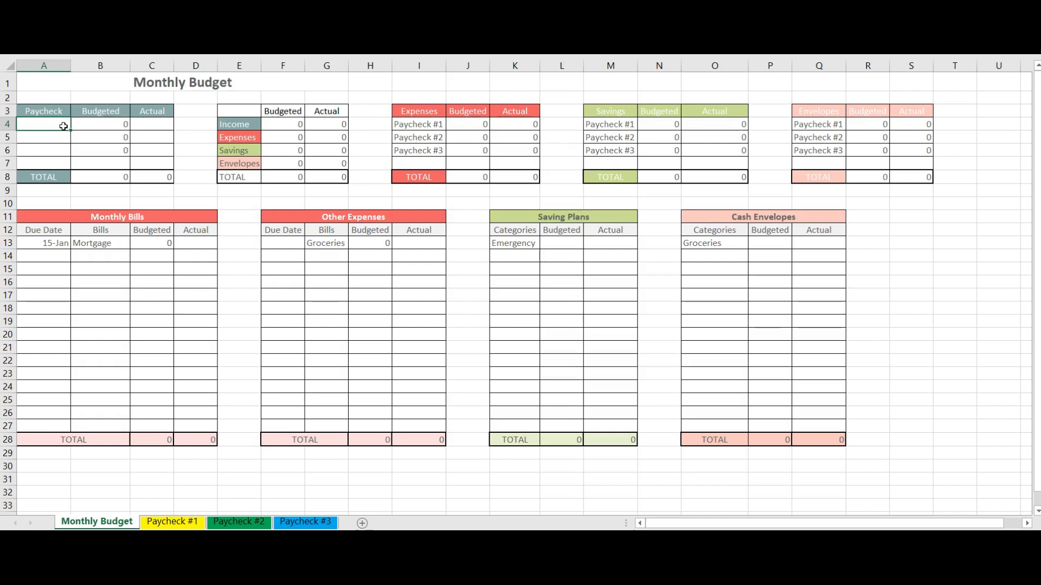
pyautogui.write('Joyce')
pyautogui.press('Return')
pyautogui.write('Zack #1')
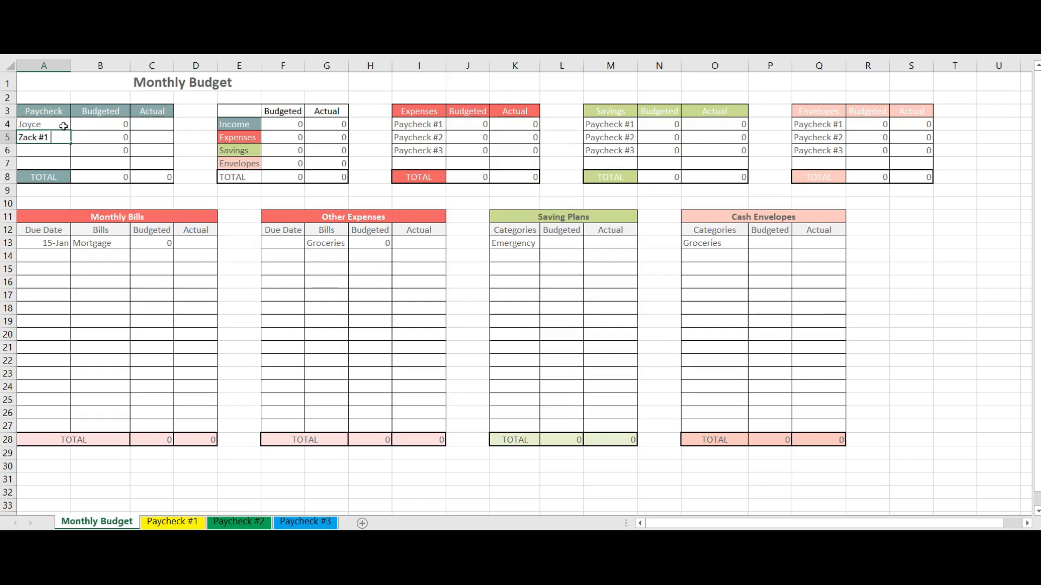
pyautogui.press('Return')
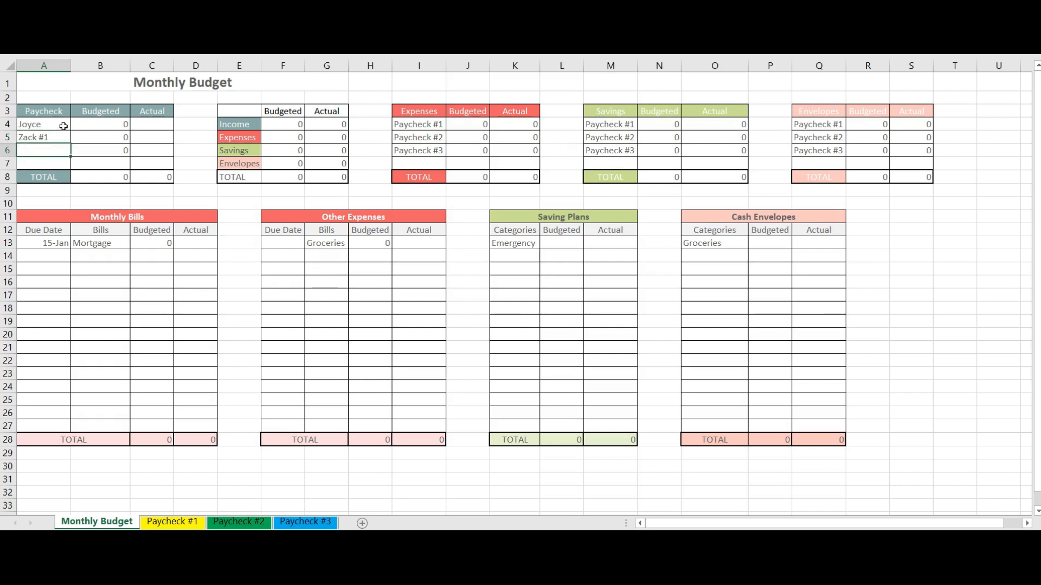
pyautogui.write('Zack #2')
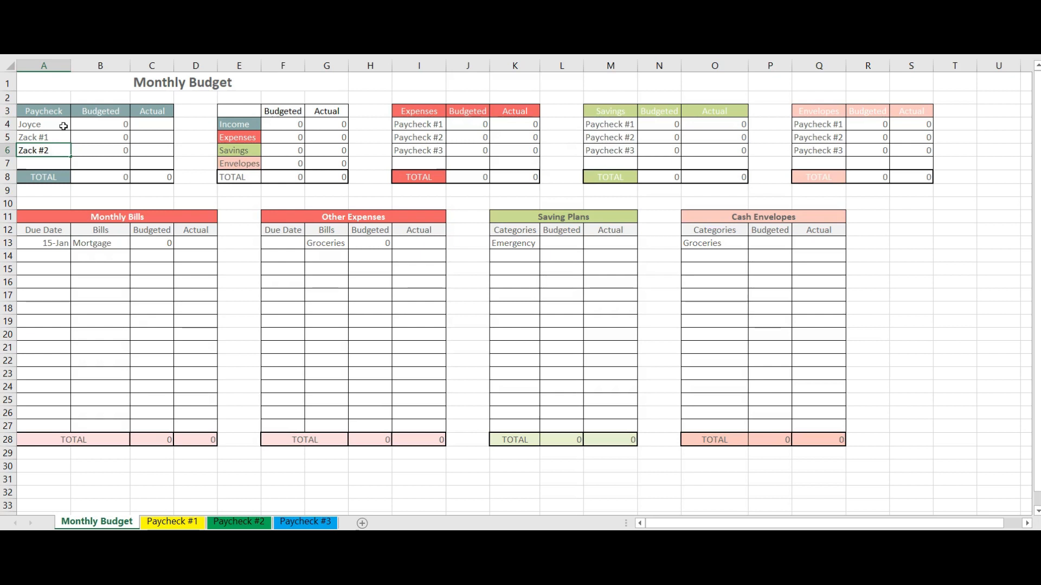
# Enter budgeted amounts of 1000, 1500 and 1600 for the three paychecks in B4:B6.
pyautogui.click(90, 123)
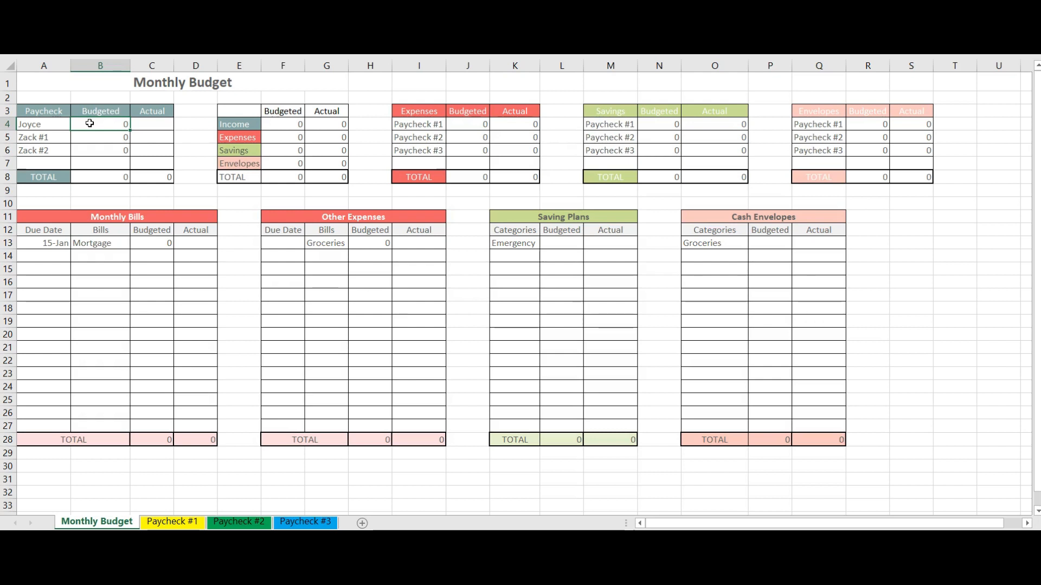
pyautogui.write('1000')
pyautogui.press('Return')
pyautogui.write('15')
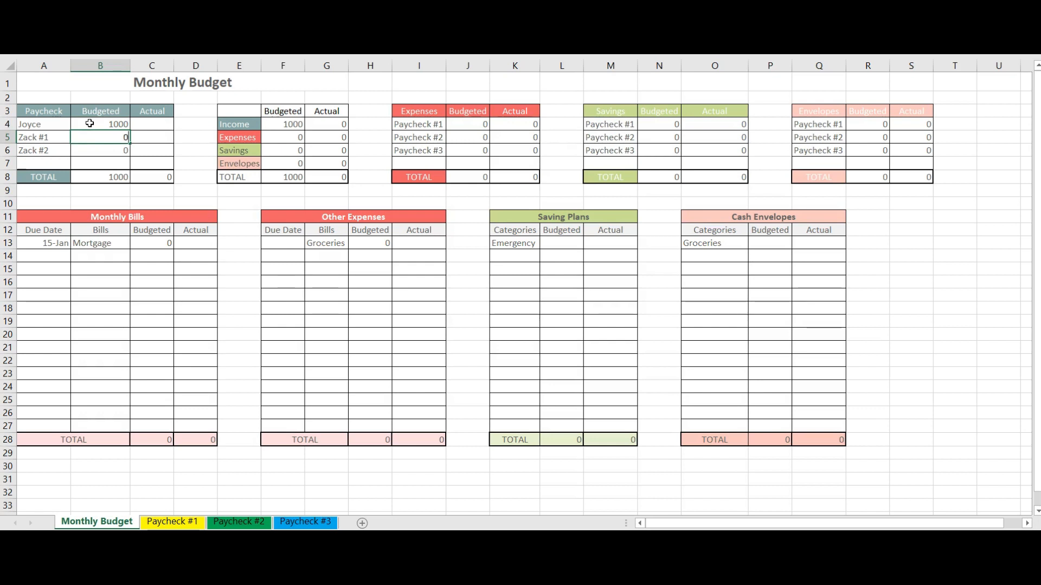
pyautogui.write('00')
pyautogui.press('Return')
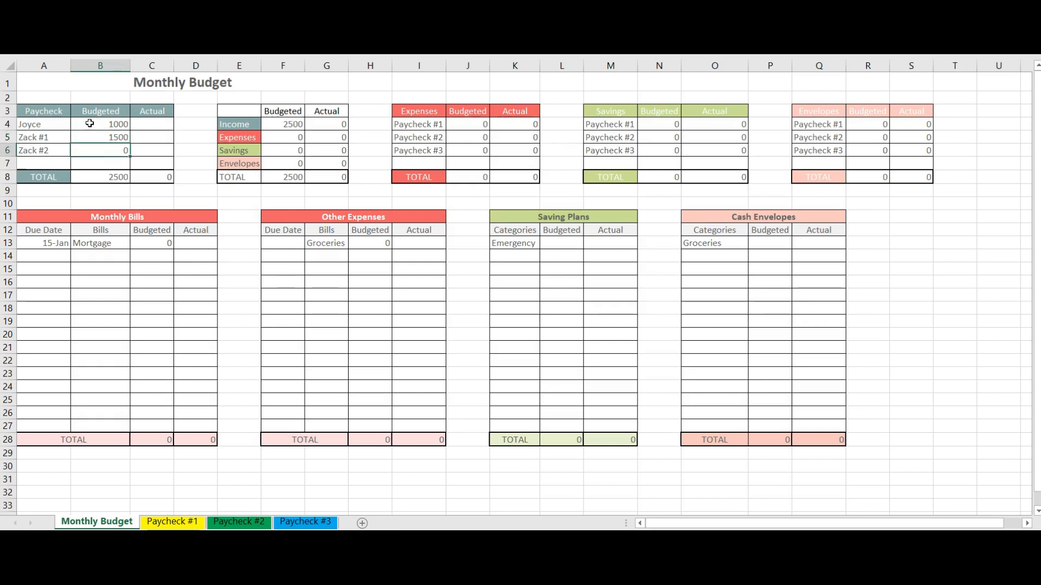
pyautogui.write('1600')
pyautogui.press('Return')
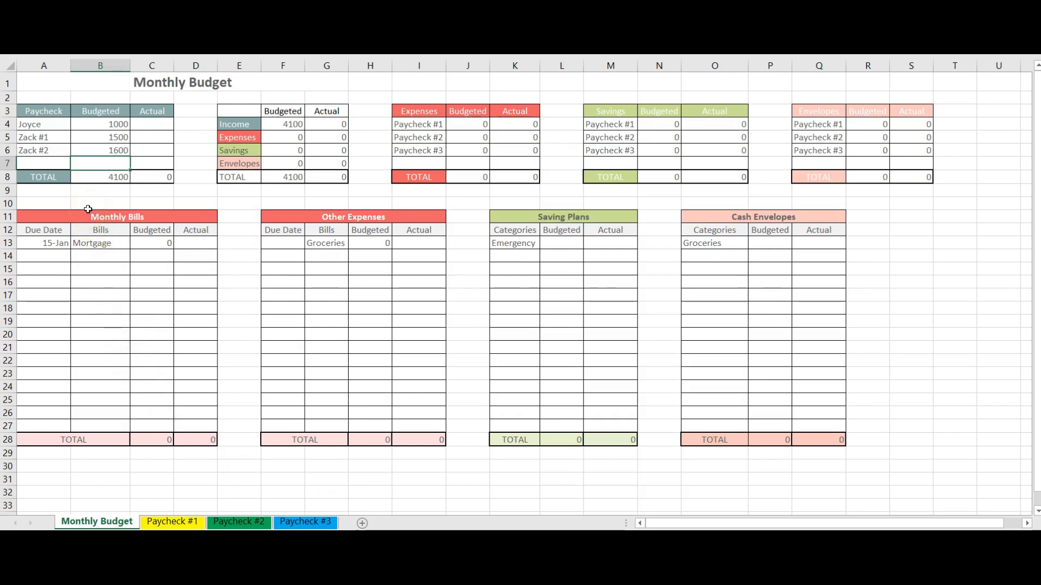
# Switch to the printable budget document, look over its monthly and paycheck budget pages, and return to the Excel workbook.
pyautogui.moveTo(718, 572)
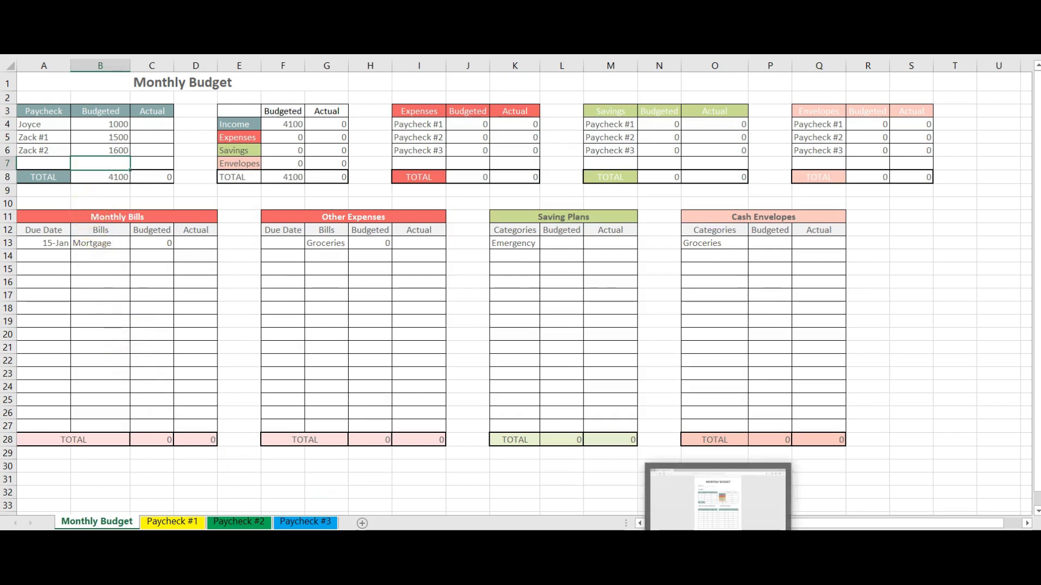
pyautogui.click(716, 554)
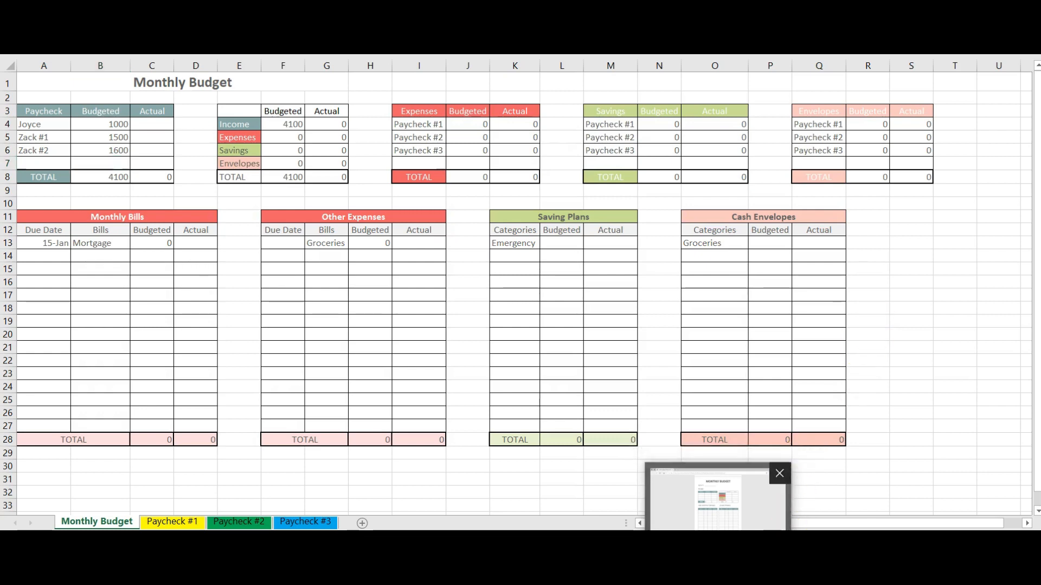
pyautogui.scroll(5, 477, 298)
pyautogui.scroll(-2, 477, 296)
pyautogui.scroll(-15, 476, 297)
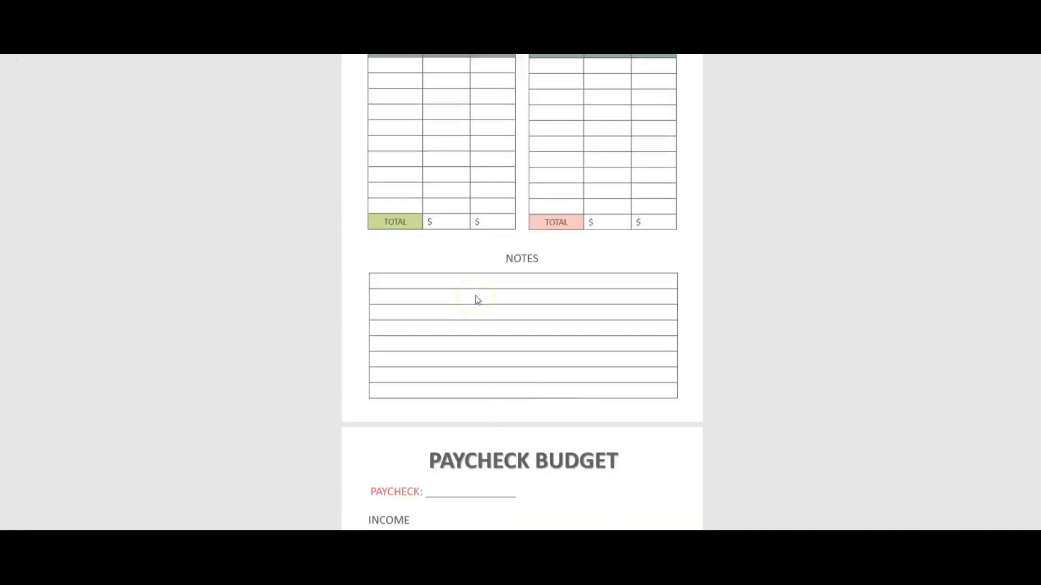
pyautogui.scroll(10, 476, 296)
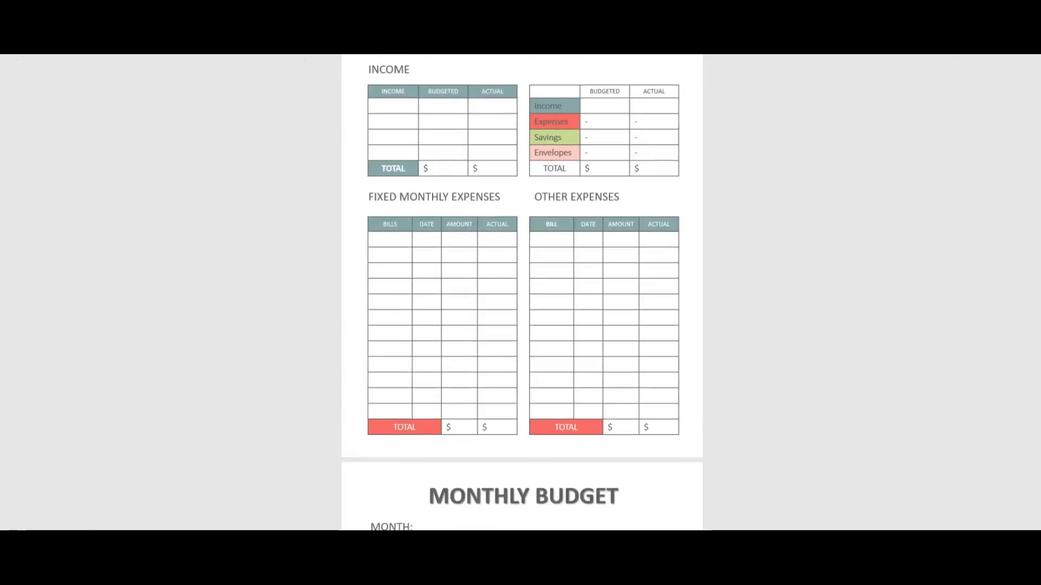
pyautogui.click(608, 572)
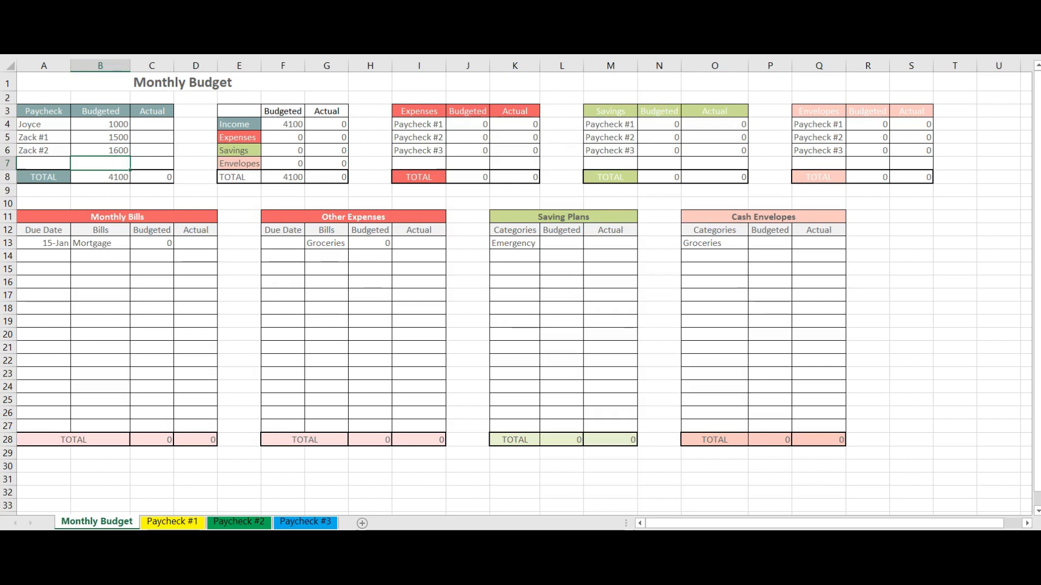
# Set the Mortgage's budgeted amount to 1100 in the Monthly Bills table.
pyautogui.click(33, 256)
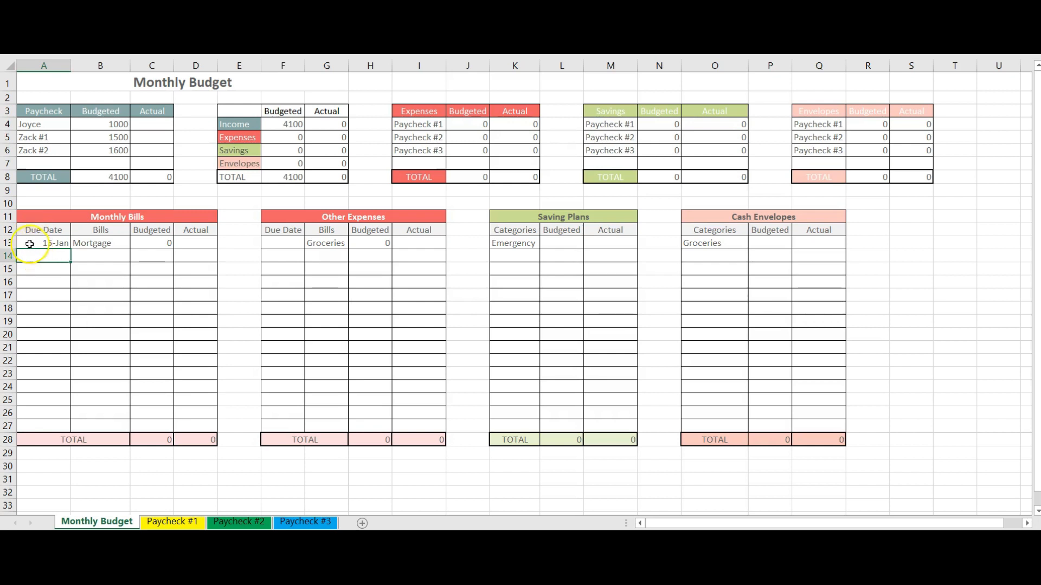
pyautogui.click(33, 244)
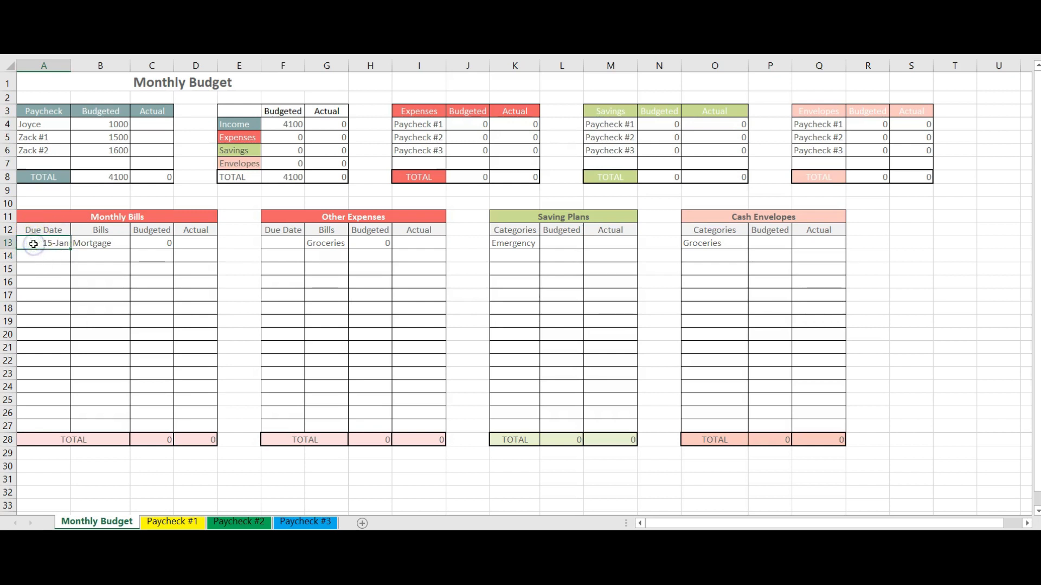
pyautogui.click(85, 245)
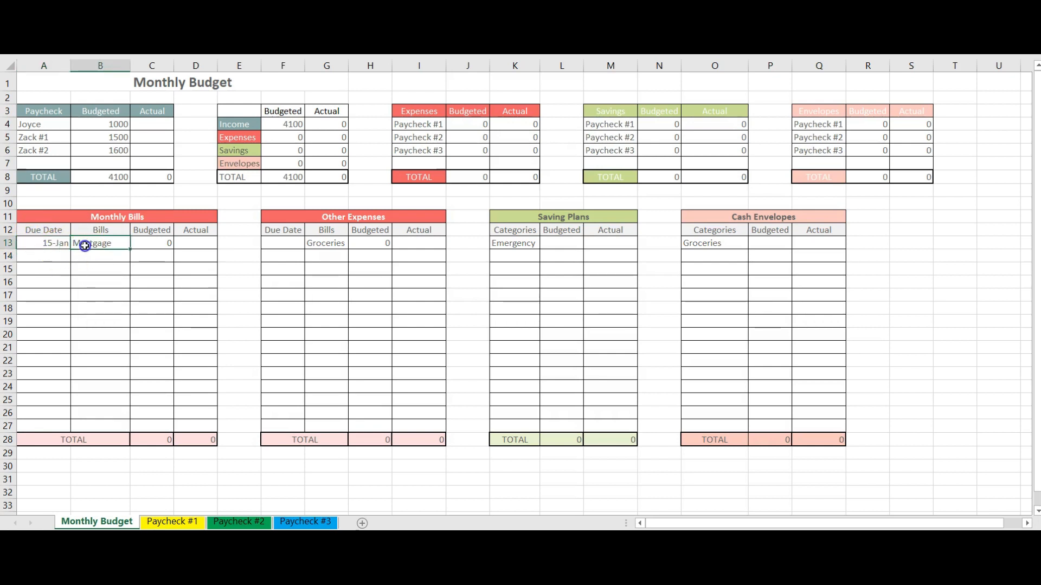
pyautogui.click(145, 246)
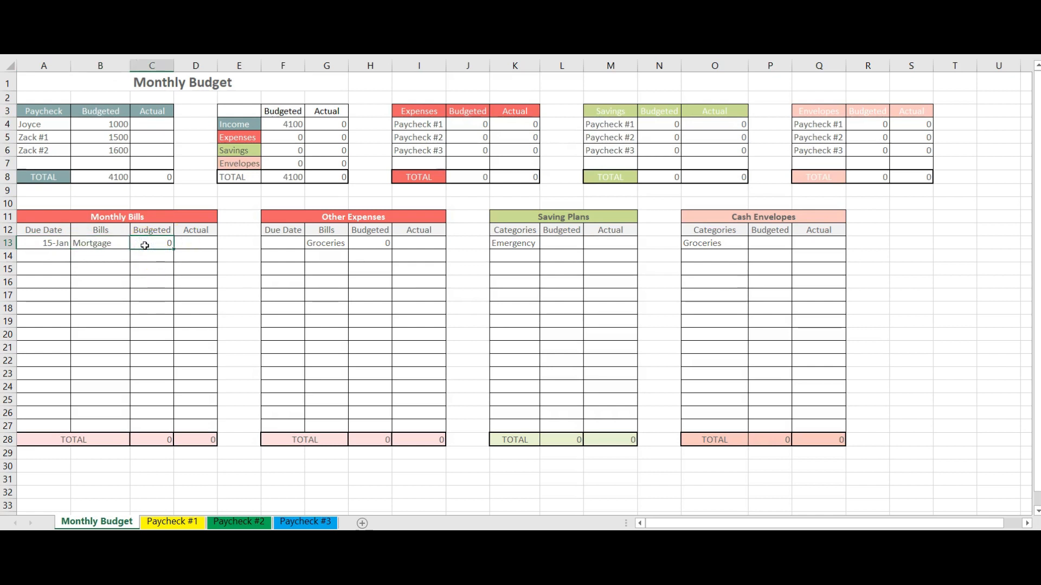
pyautogui.write('1')
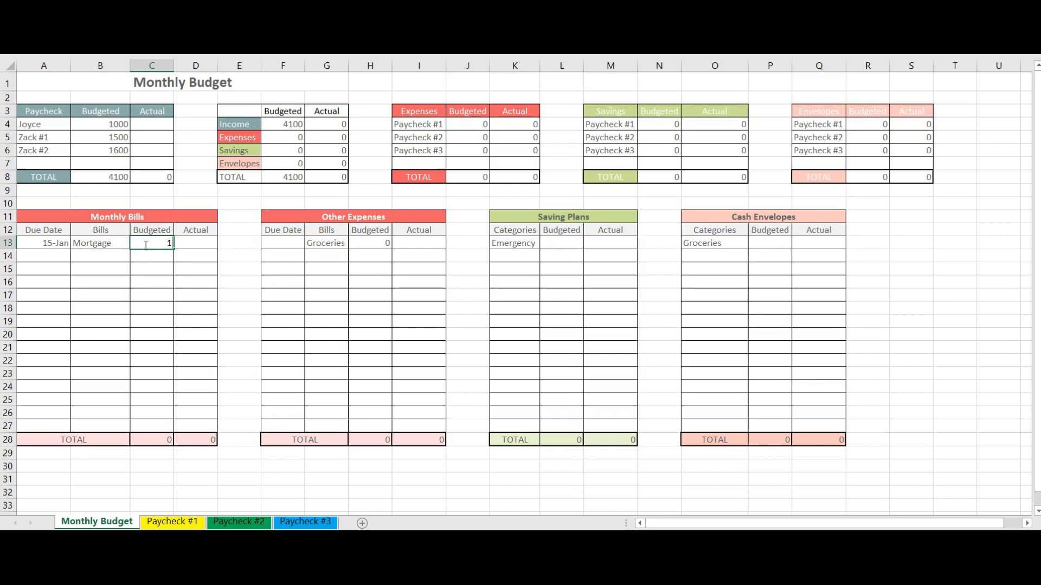
pyautogui.write('100')
pyautogui.press('Return')
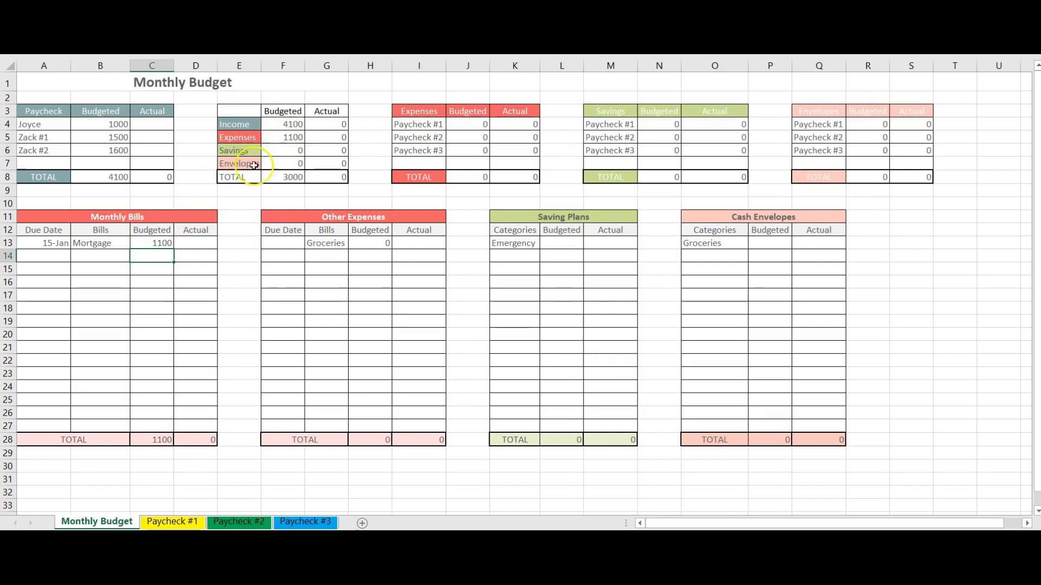
# Add a hulu bill due 1-Jan with a budgeted amount of 6 below Mortgage in the Monthly Bills table.
pyautogui.click(44, 256)
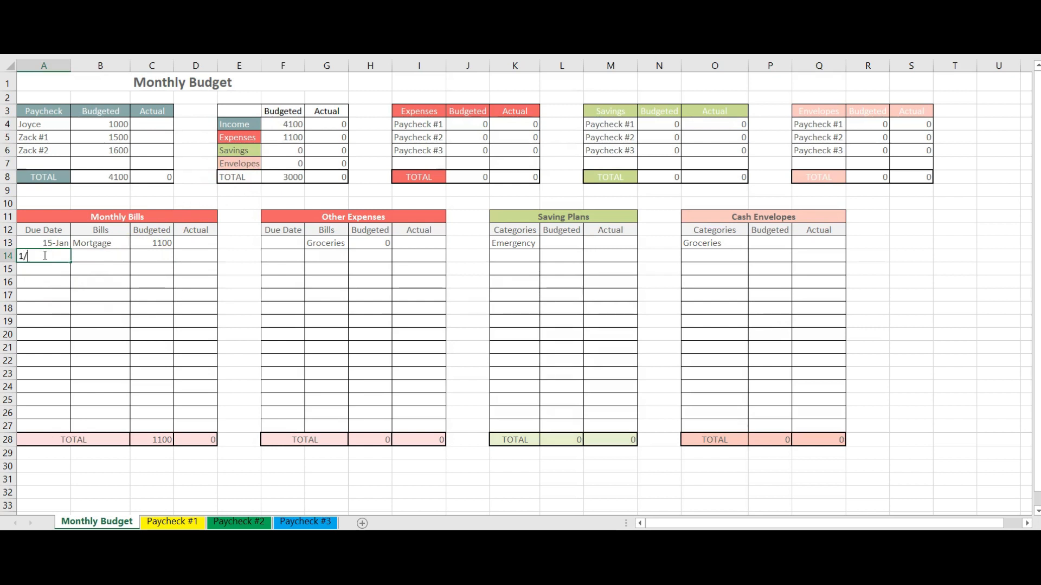
pyautogui.press('Tab')
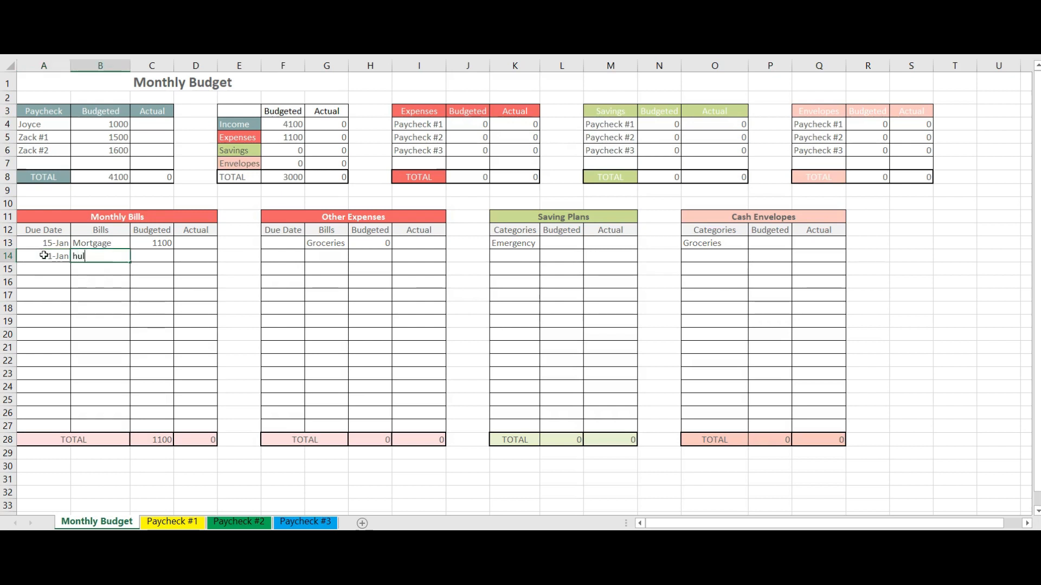
pyautogui.press('Tab')
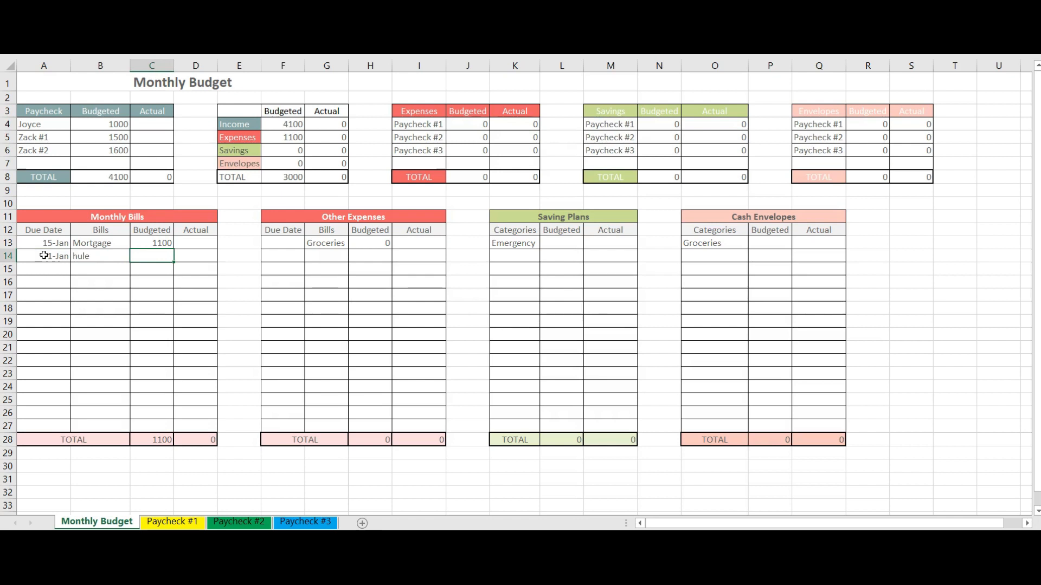
pyautogui.click(89, 257)
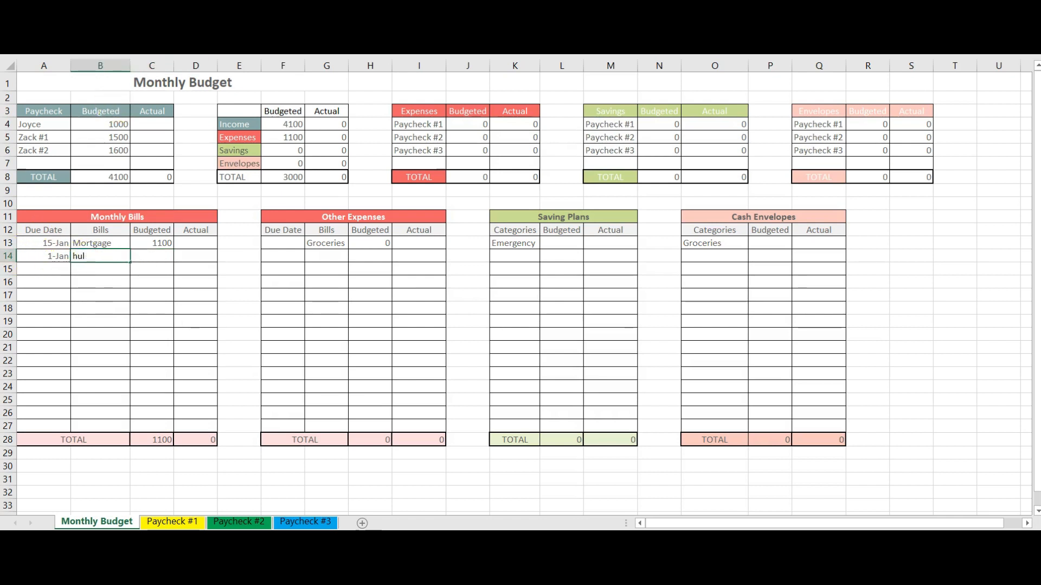
pyautogui.write('hulu')
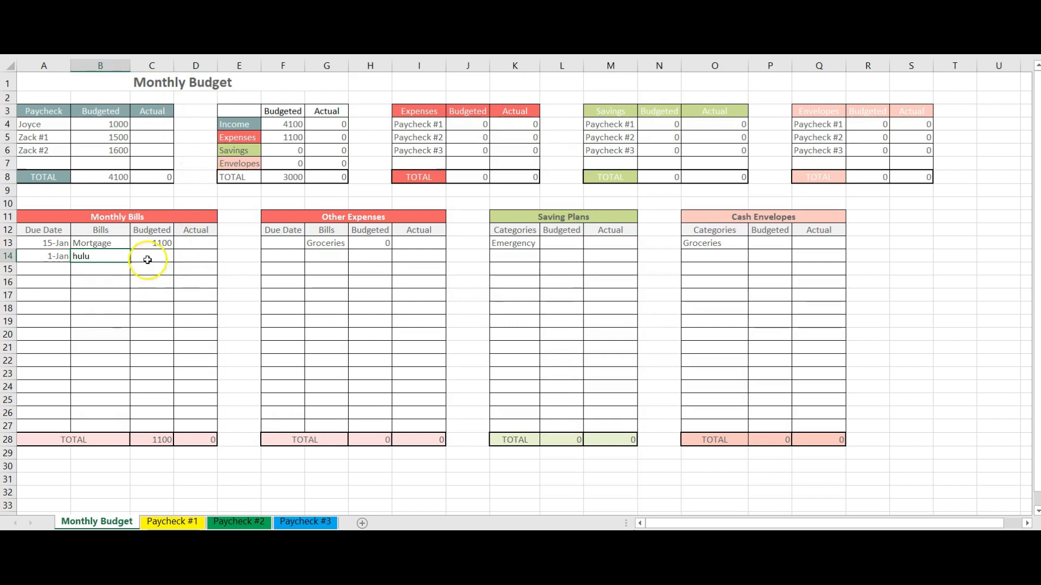
pyautogui.click(147, 256)
pyautogui.write('6')
pyautogui.press('Return')
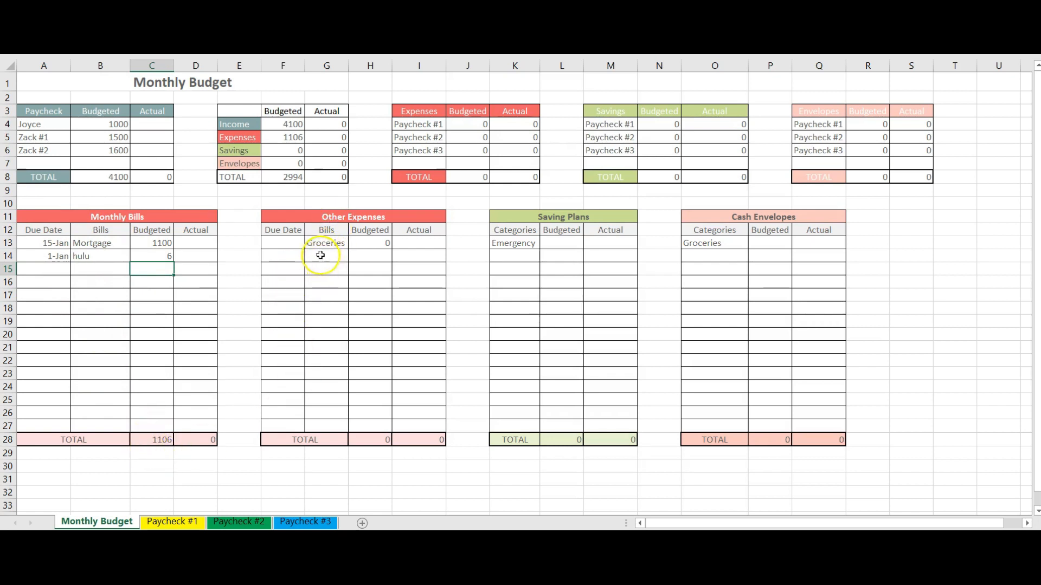
# List gas, personal and household below Groceries in the Other Expenses table and widen column G slightly to fit them.
pyautogui.click(321, 254)
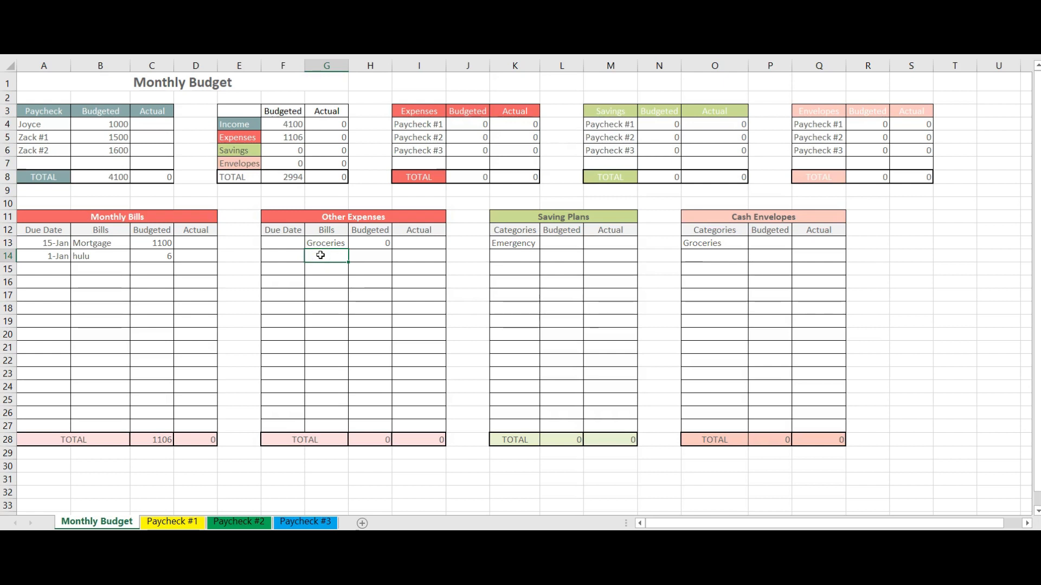
pyautogui.write('gas')
pyautogui.press('Return')
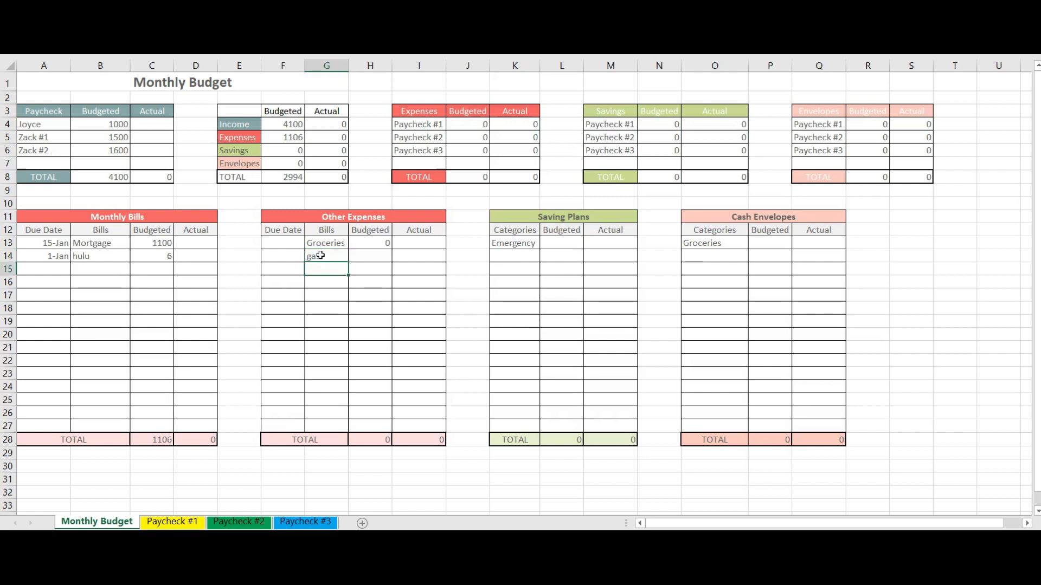
pyautogui.write('fo')
pyautogui.press('BackSpace')
pyautogui.press('BackSpace')
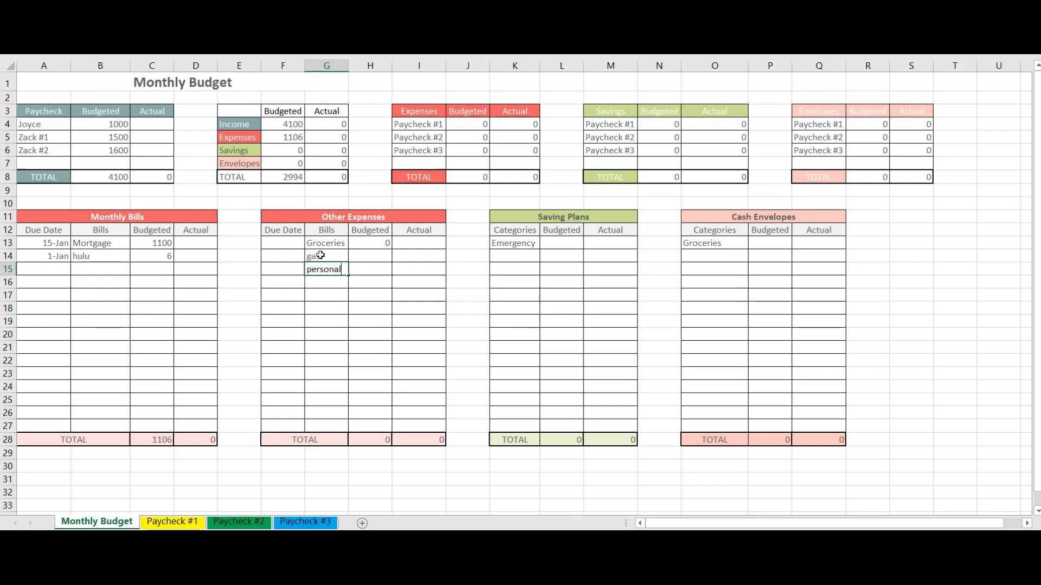
pyautogui.press('Return')
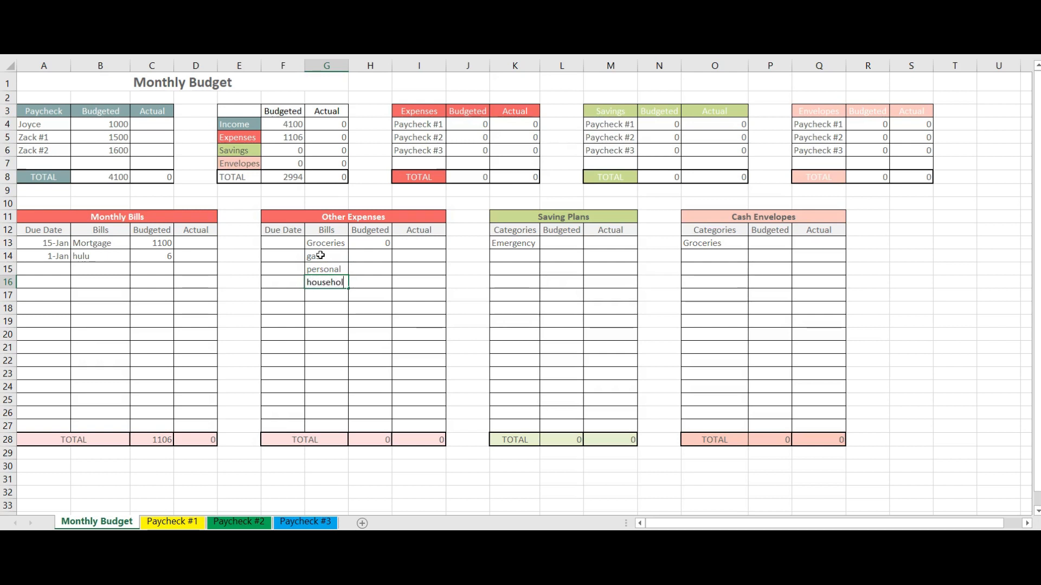
pyautogui.press('Return')
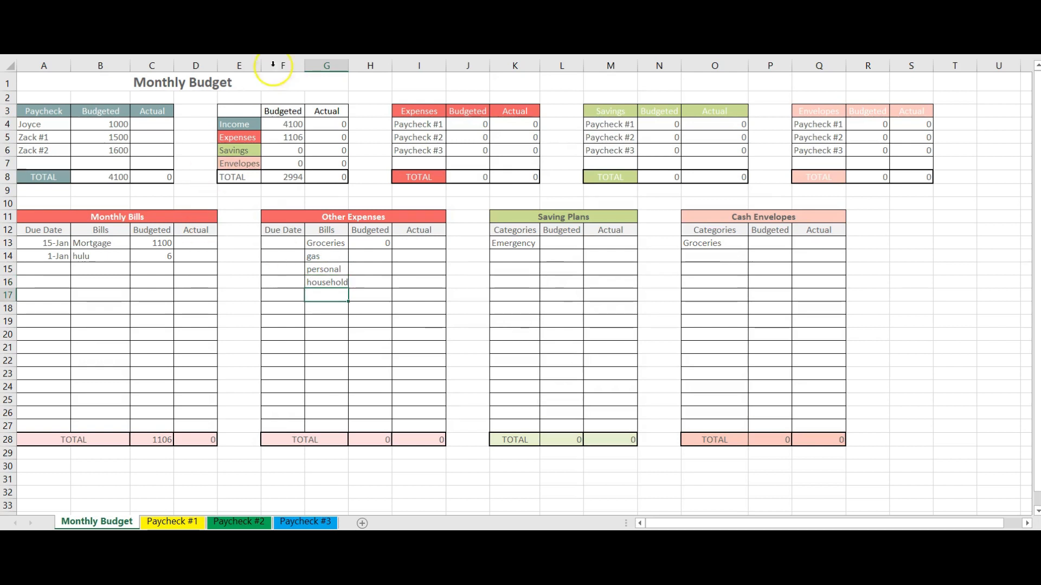
pyautogui.moveTo(346, 65); pyautogui.dragTo(351, 66)
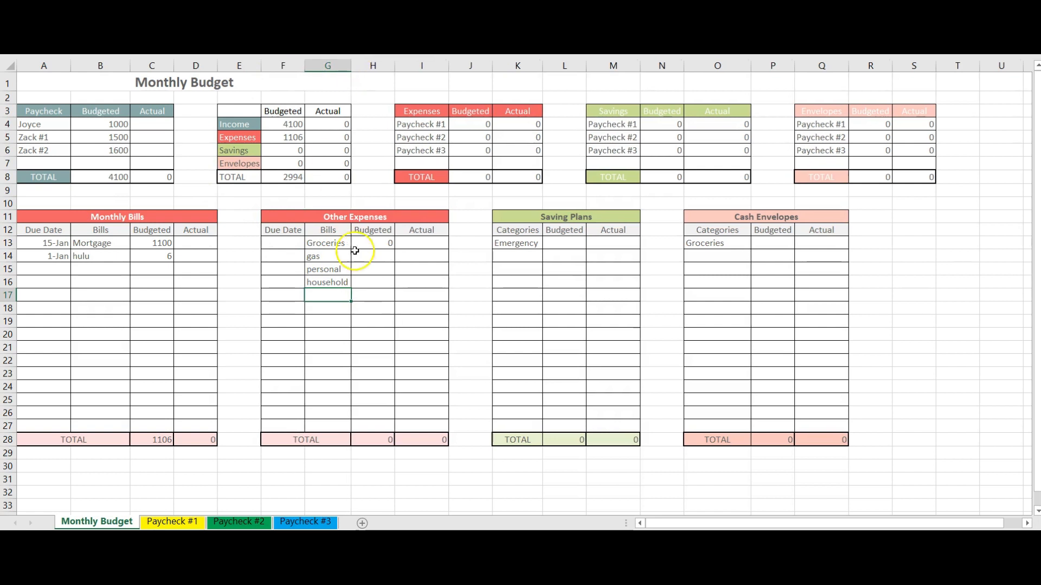
# Set the Other Expenses budgeted amounts to 400 for Groceries, 200 for gas, 25 for personal and 100 for household.
pyautogui.click(375, 243)
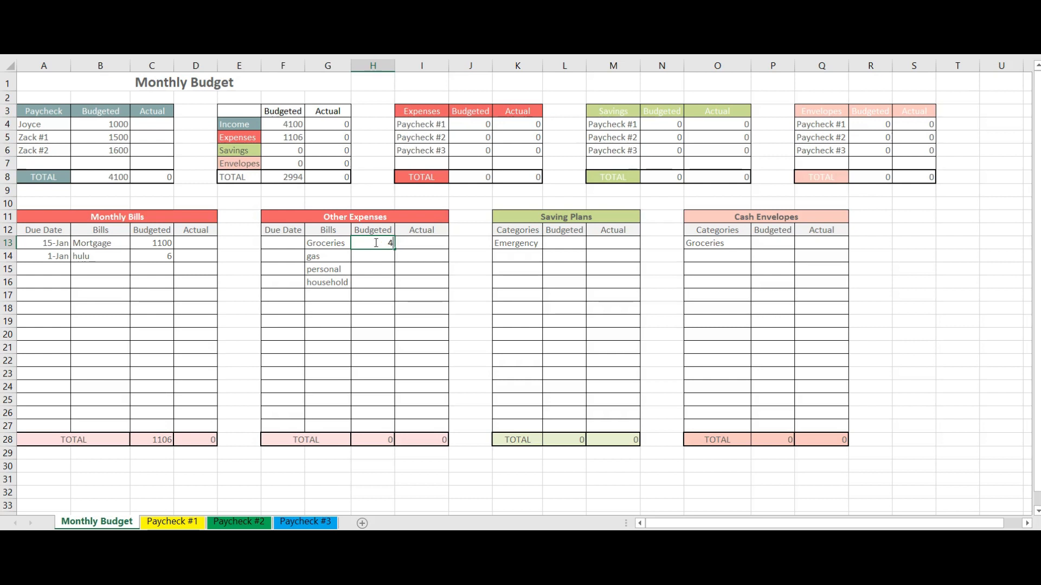
pyautogui.press('Return')
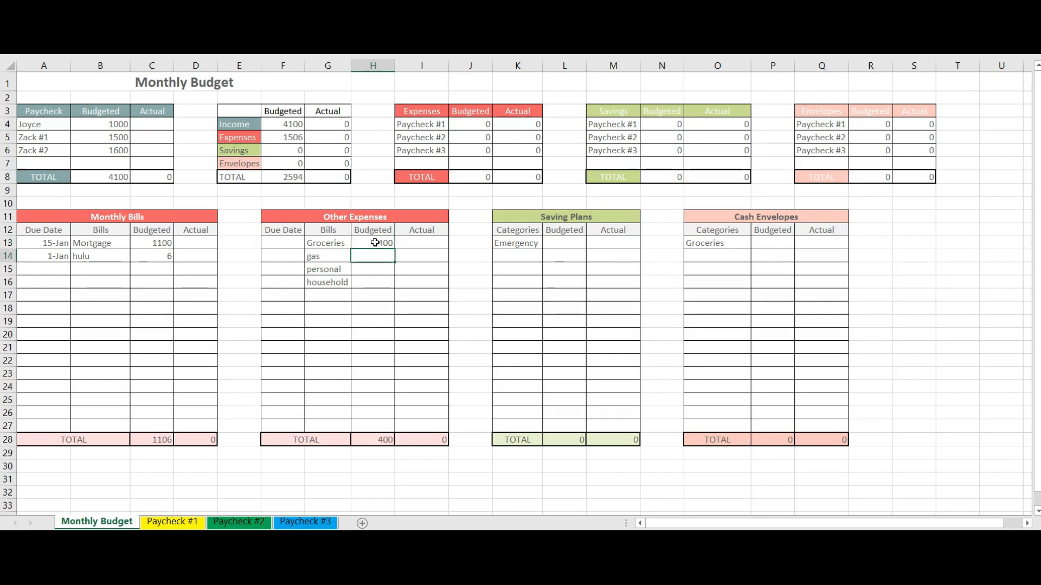
pyautogui.write('200')
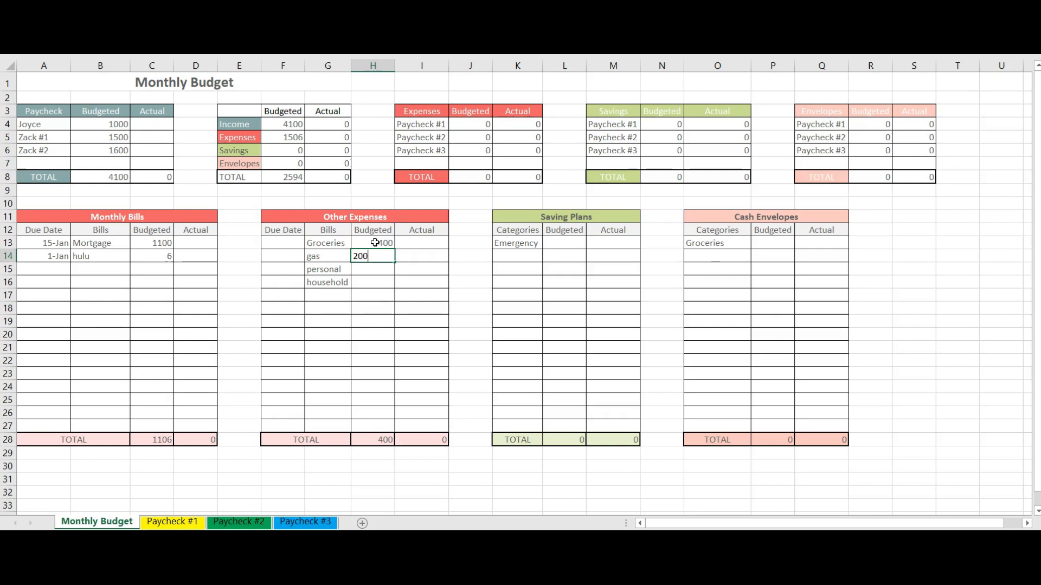
pyautogui.press('Return')
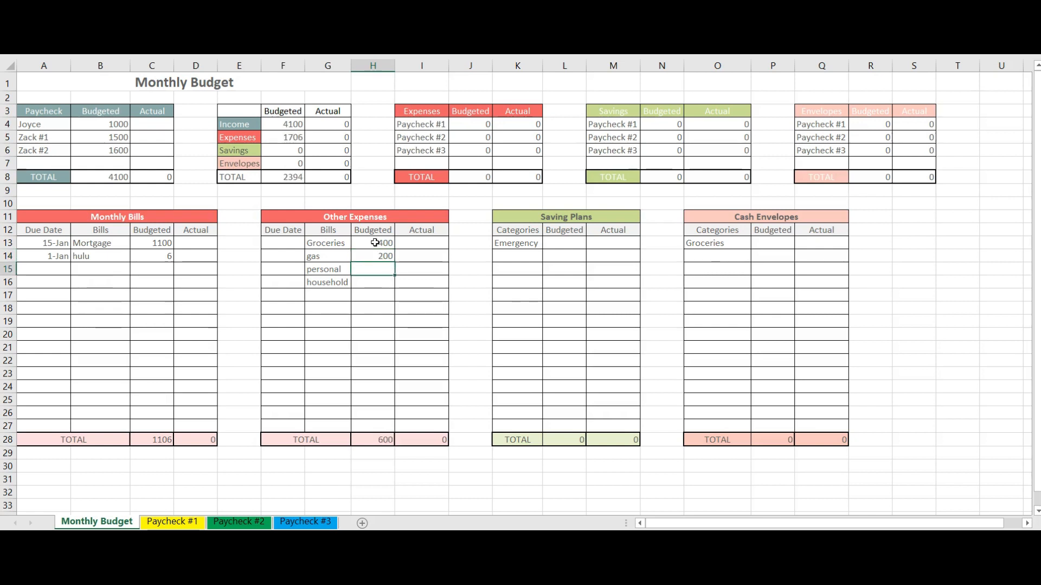
pyautogui.write('25')
pyautogui.press('Return')
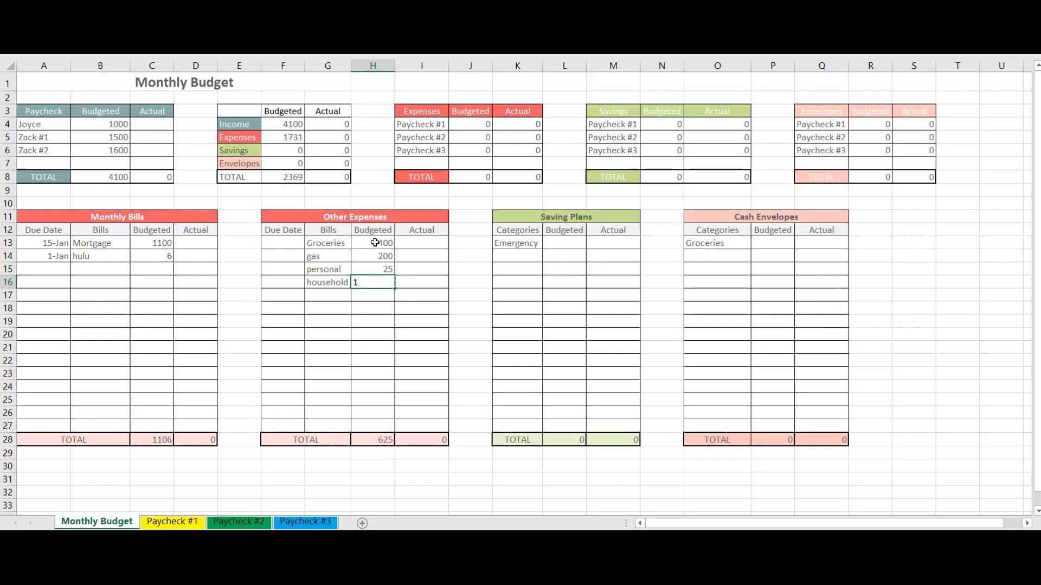
pyautogui.write('100')
pyautogui.press('Return')
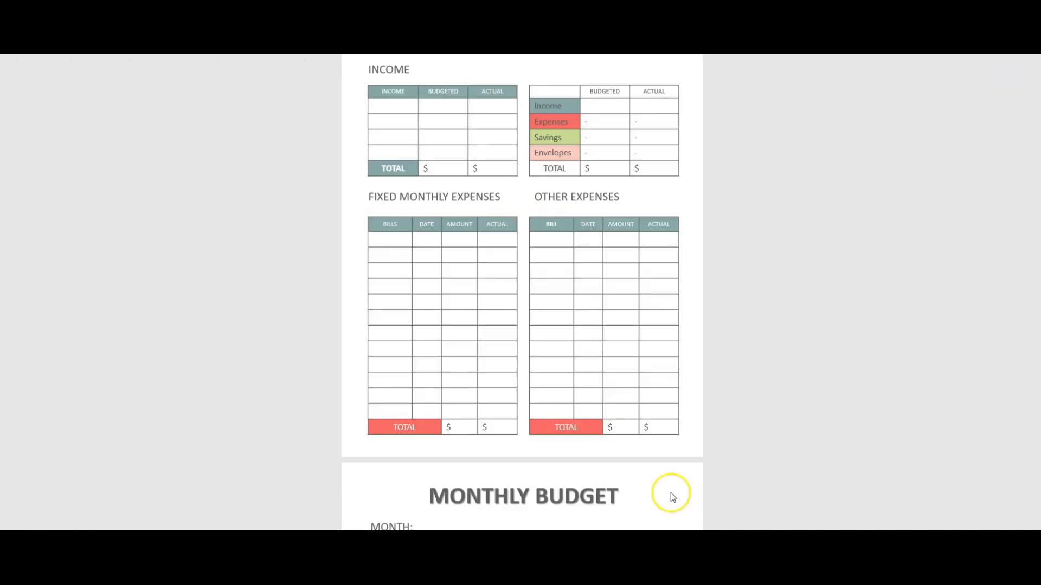
pyautogui.scroll(1, 129, 415)
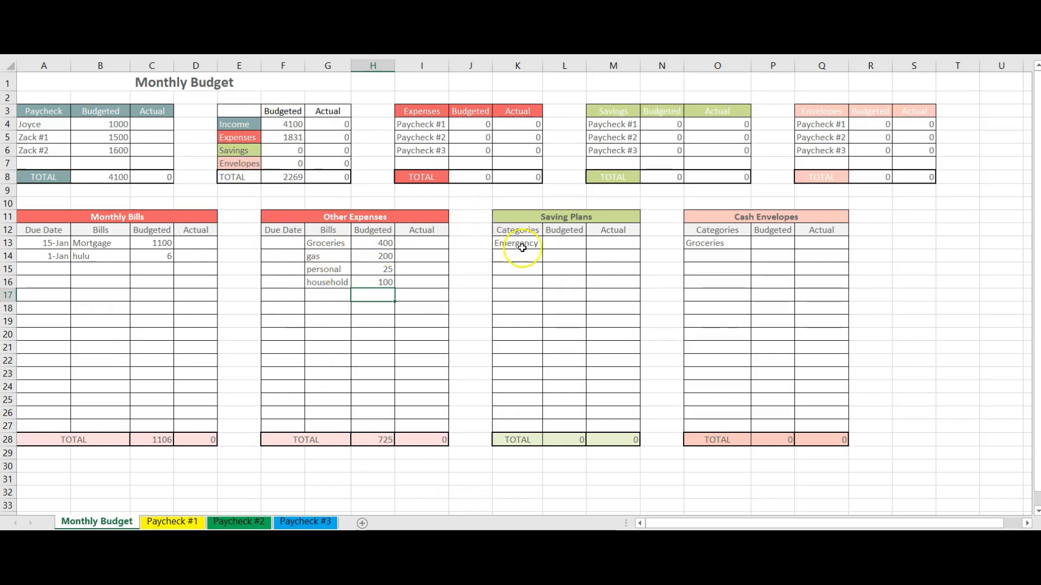
# In the Saving Plans table, budget 50 for Emergency and add a slush category with a budgeted amount of 60.
pyautogui.click(554, 243)
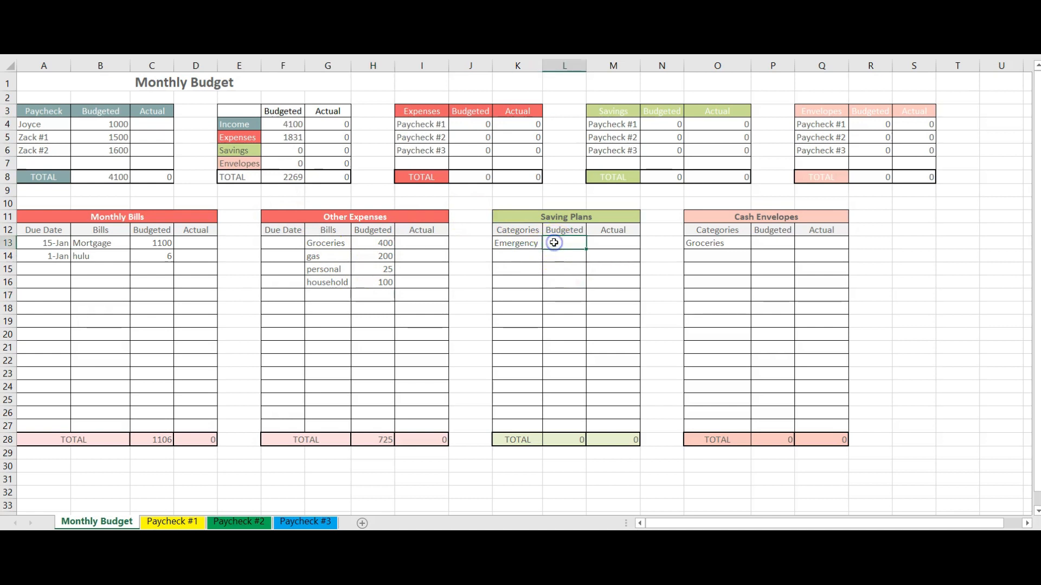
pyautogui.write('5')
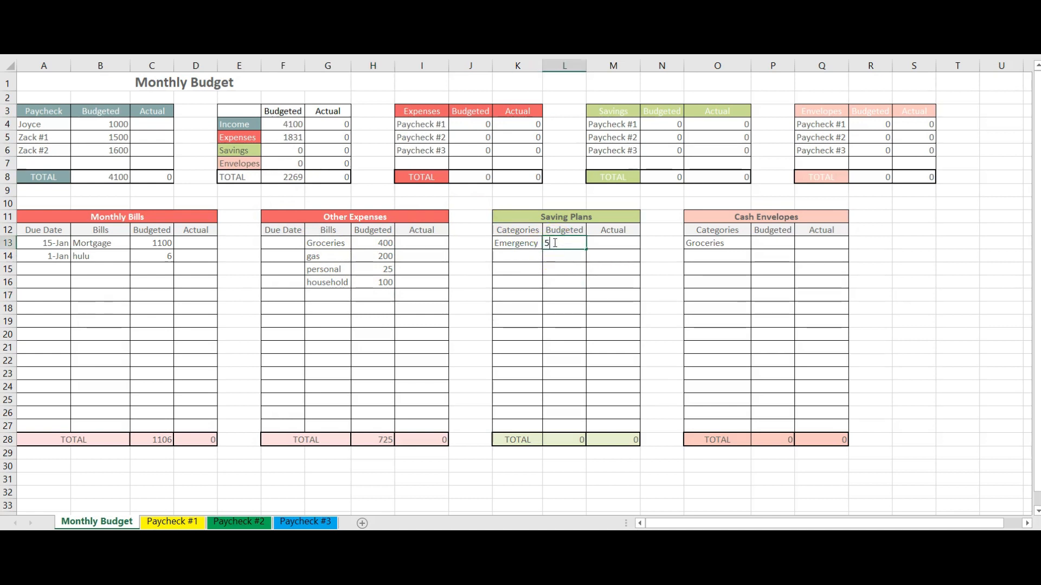
pyautogui.write('0')
pyautogui.press('Return')
pyautogui.press('Left')
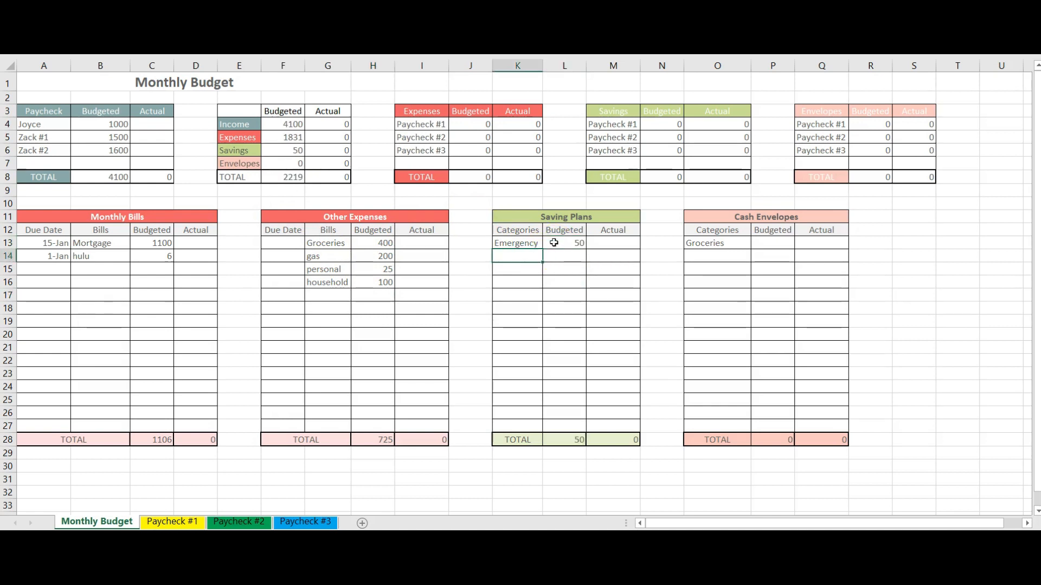
pyautogui.write('slush')
pyautogui.press('Tab')
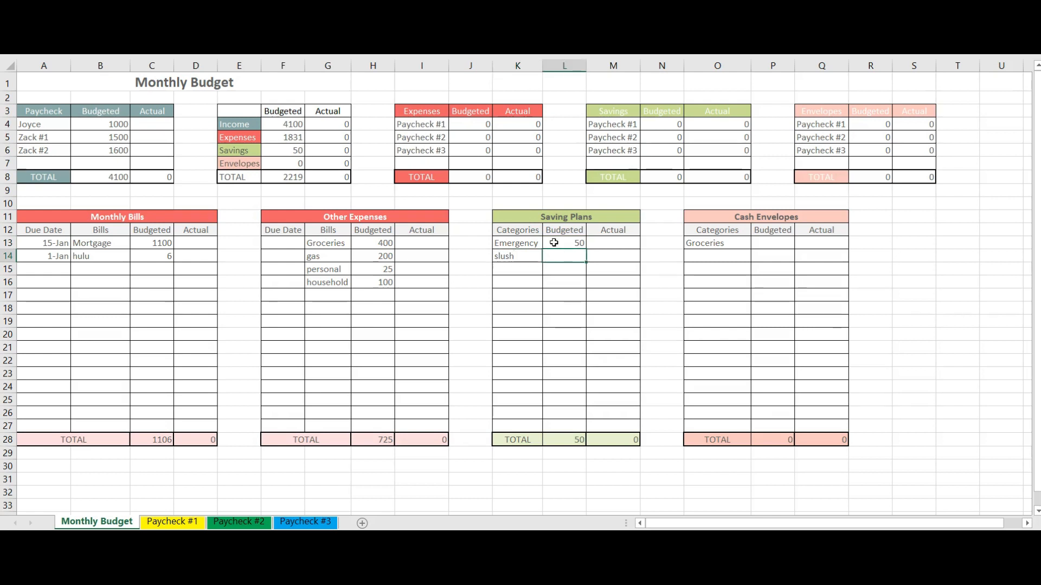
pyautogui.write('60')
pyautogui.press('Return')
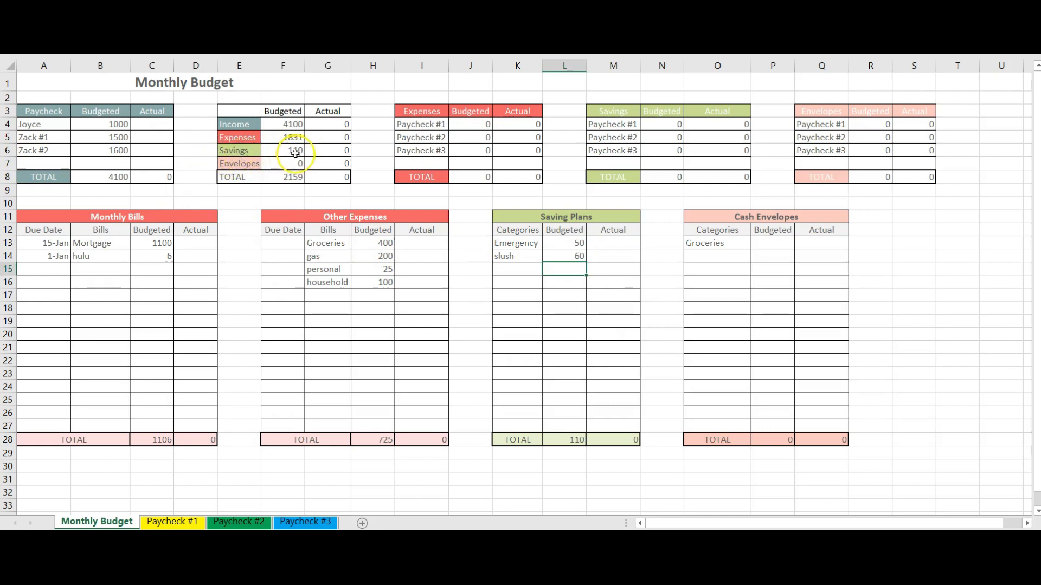
# In the Cash Envelopes table, budget 200 for Groceries and add the categories fun with 60 and kids with 40.
pyautogui.click(767, 244)
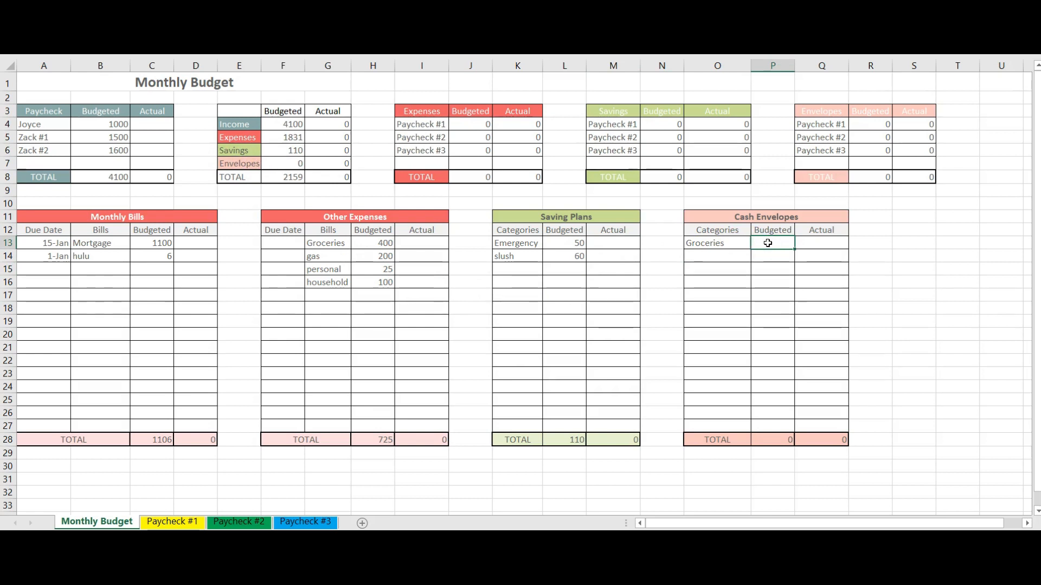
pyautogui.write('4')
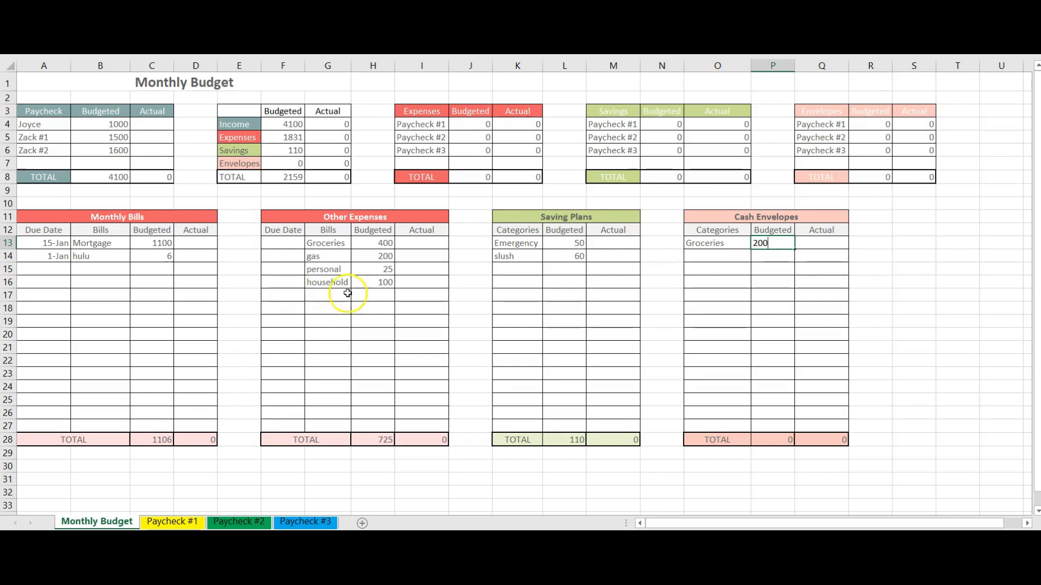
pyautogui.click(724, 259)
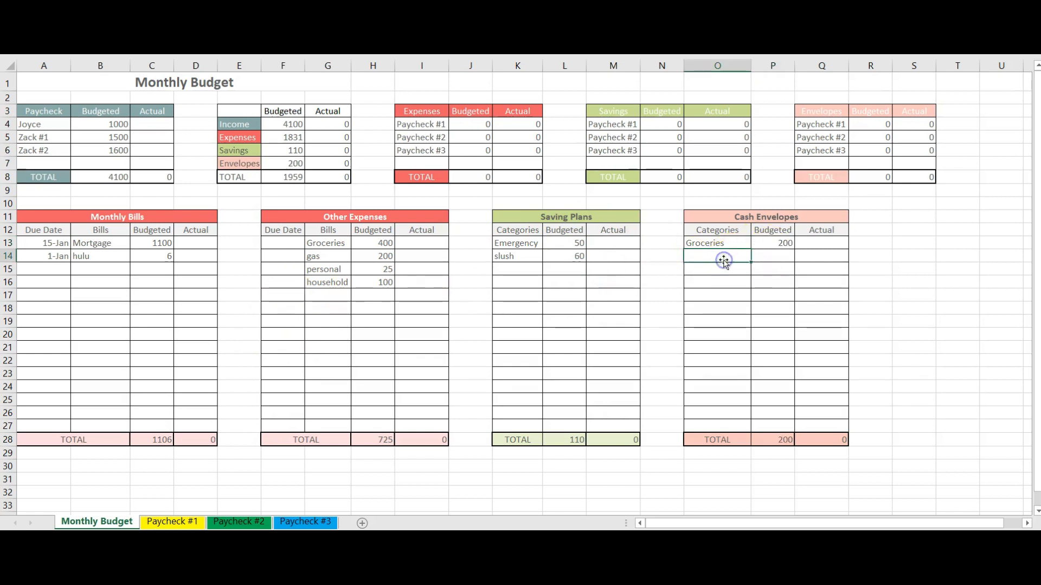
pyautogui.write('fun')
pyautogui.press('Tab')
pyautogui.write('60')
pyautogui.press('Return')
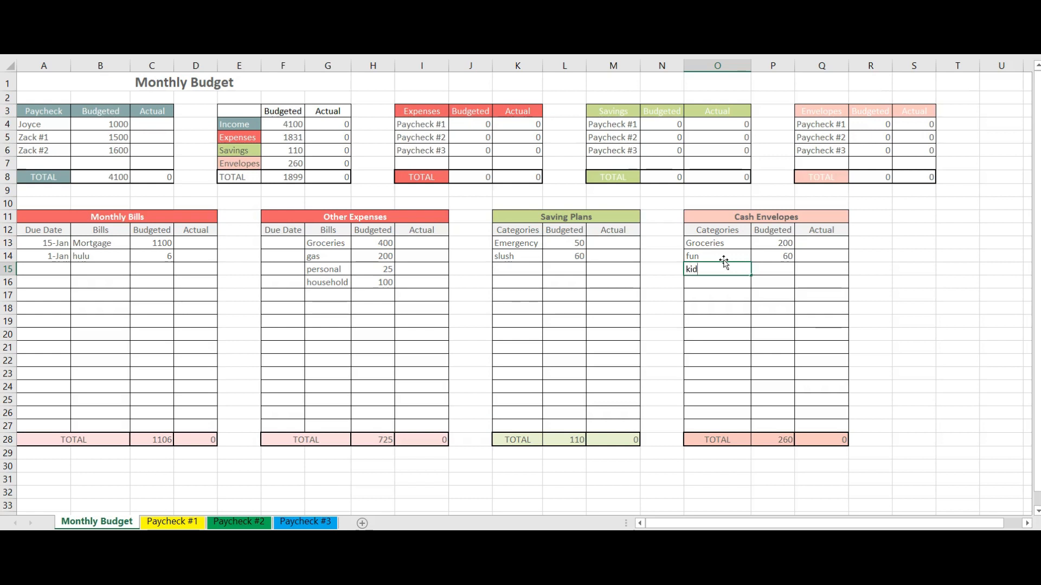
pyautogui.press('Tab')
pyautogui.write('4')
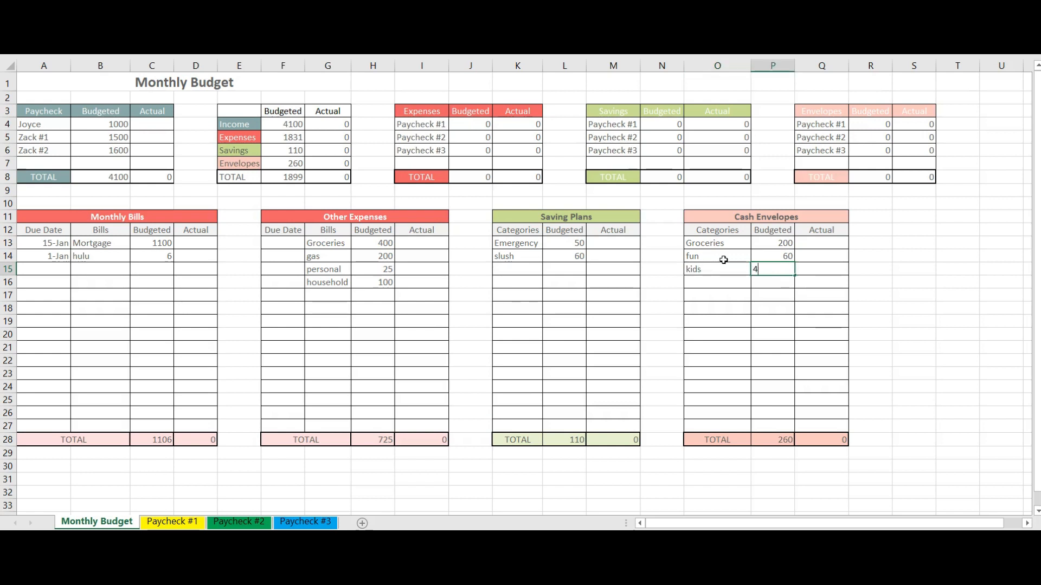
pyautogui.write('0')
pyautogui.press('Return')
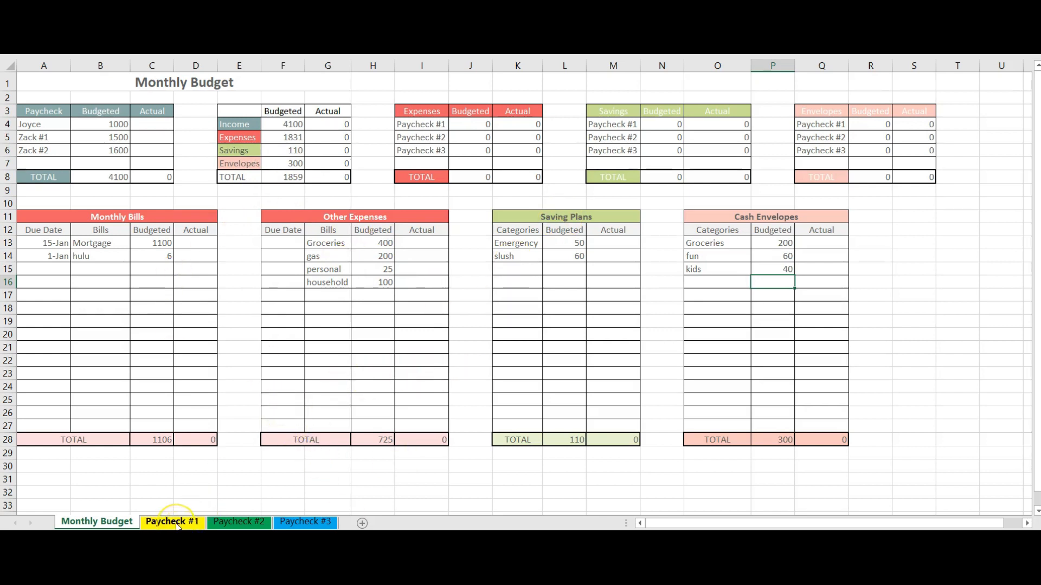
# On the Paycheck #1 sheet, rename the 15-Jan bill to electric with a budgeted amount of 100 and an actual of 89.
pyautogui.click(180, 524)
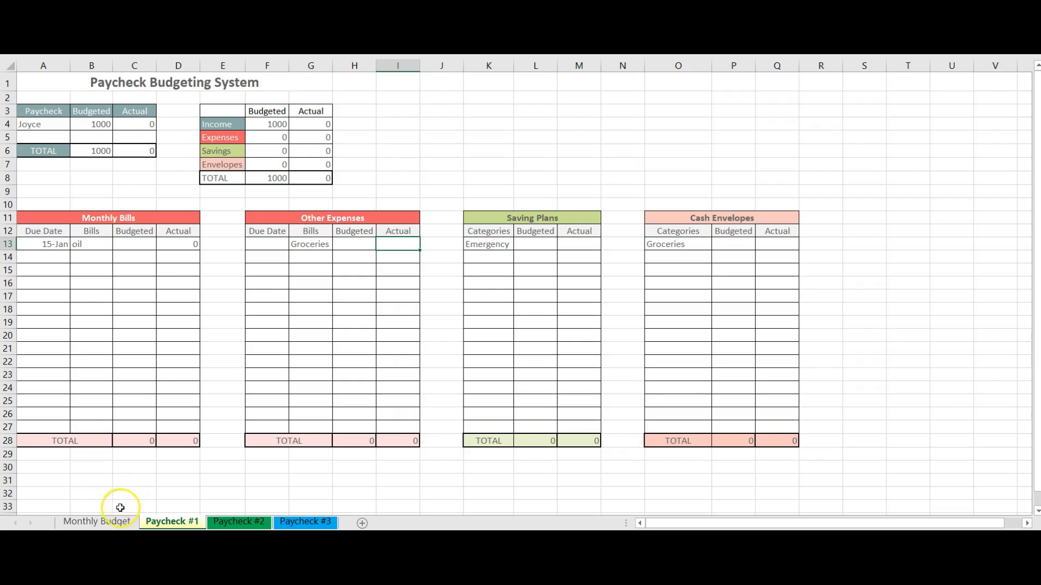
pyautogui.click(95, 522)
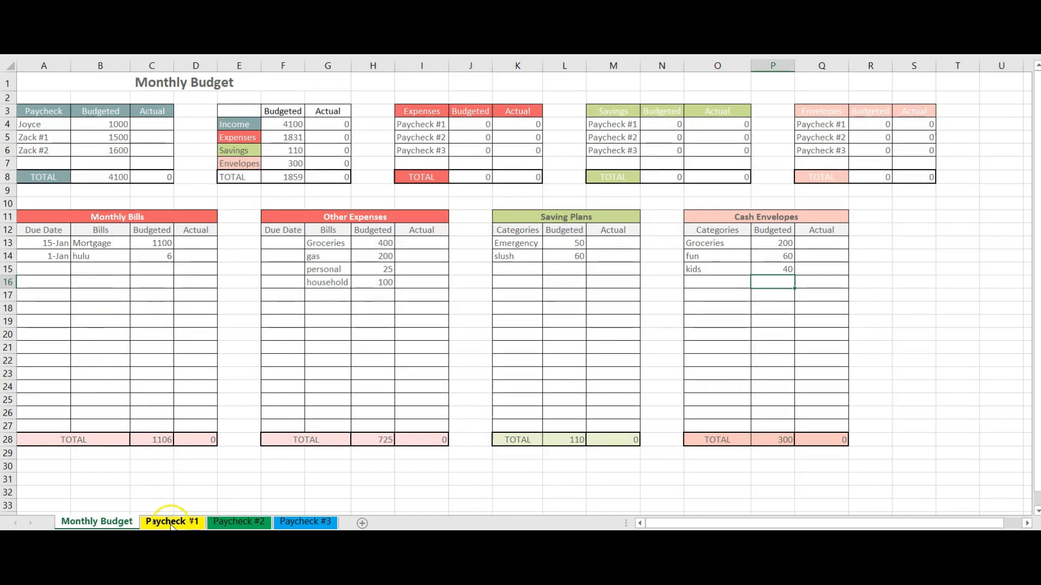
pyautogui.click(172, 522)
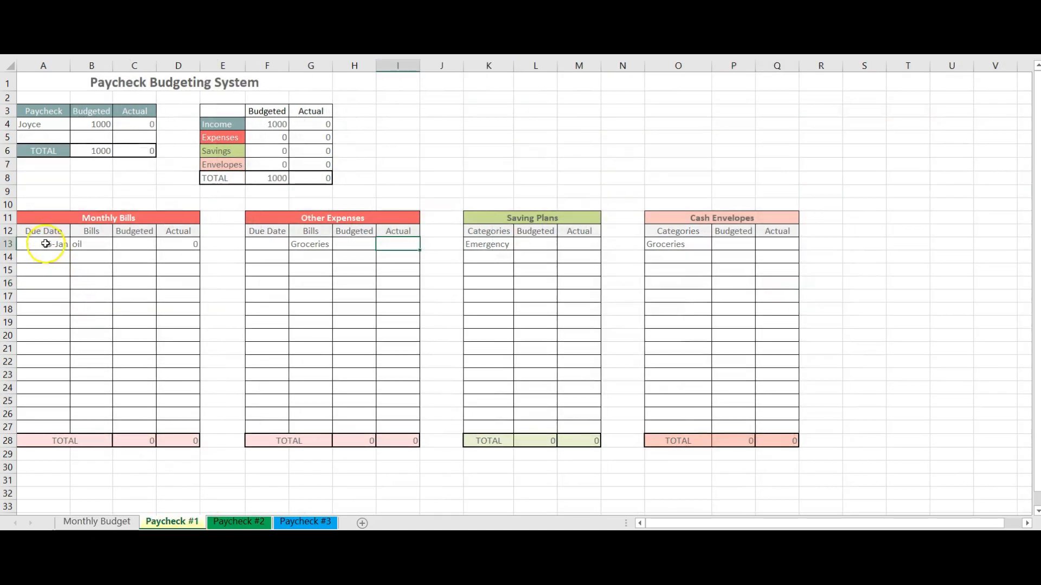
pyautogui.click(86, 245)
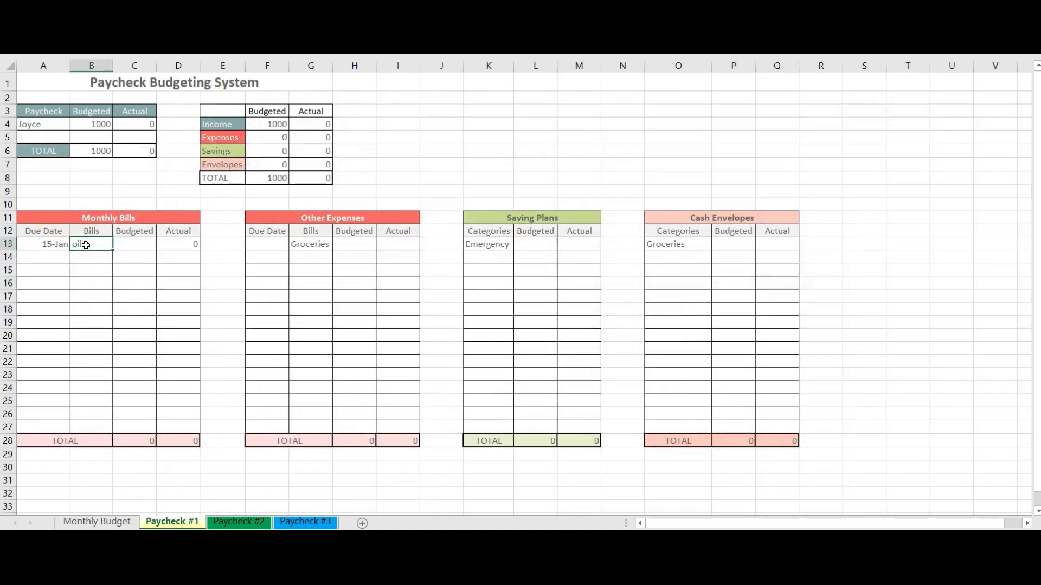
pyautogui.press('BackSpace')
pyautogui.write('electric')
pyautogui.press('Tab')
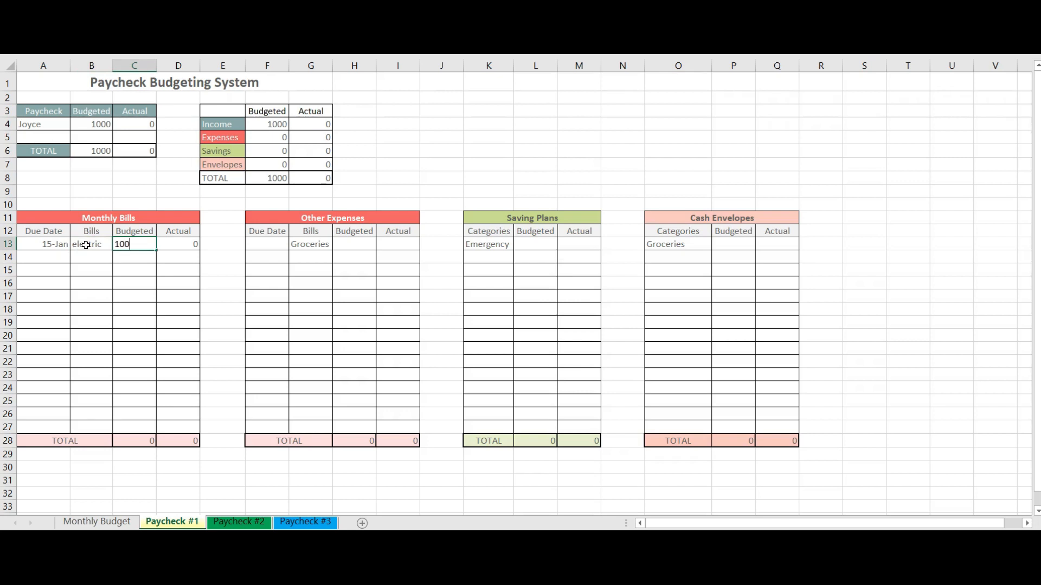
pyautogui.click(173, 245)
pyautogui.write('89')
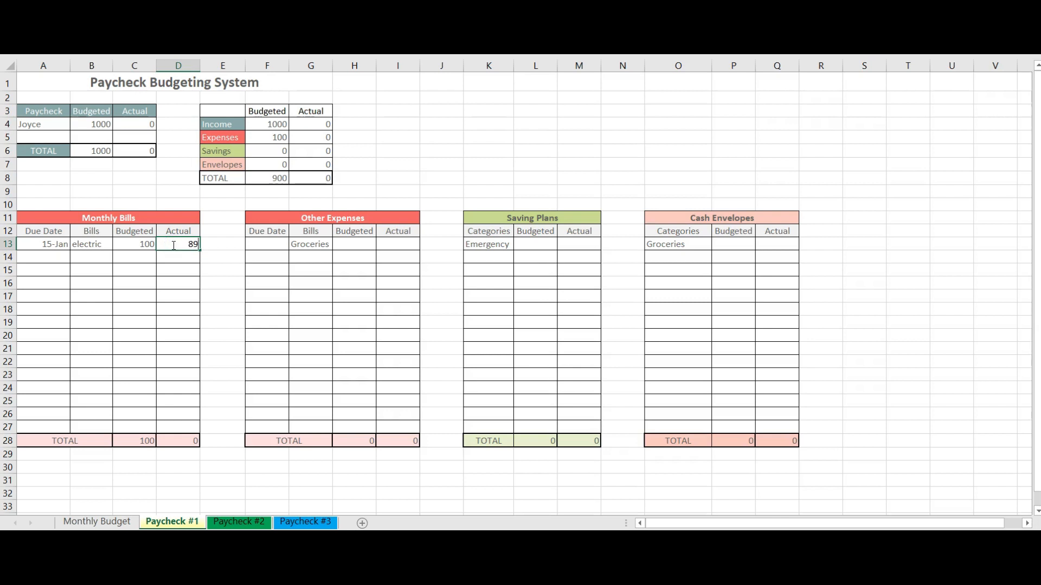
pyautogui.press('Return')
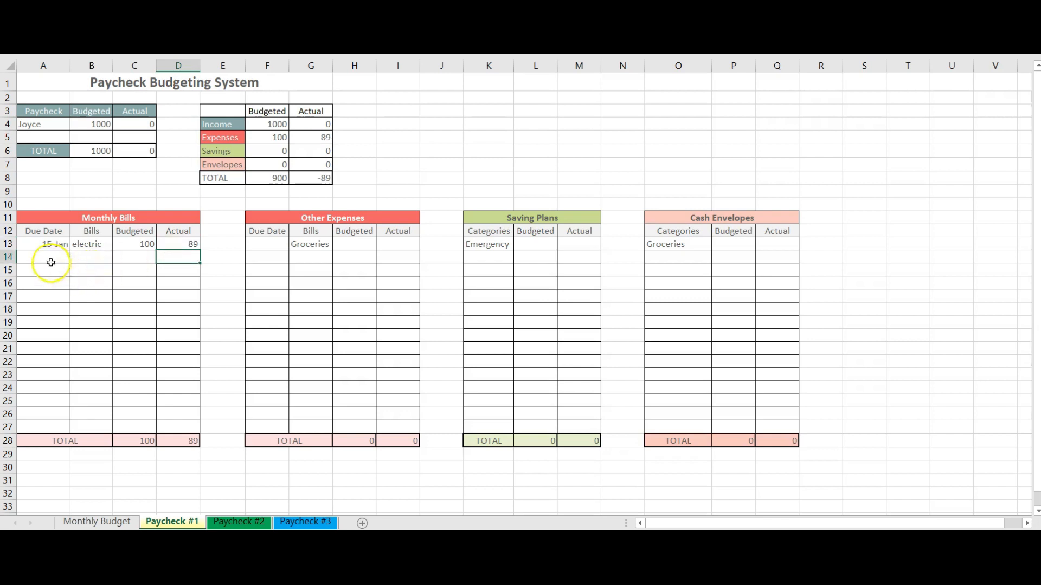
# Set the Groceries budgeted amount to 200 in Paycheck #1's Other Expenses table and check the Monthly Budget sheet.
pyautogui.click(48, 257)
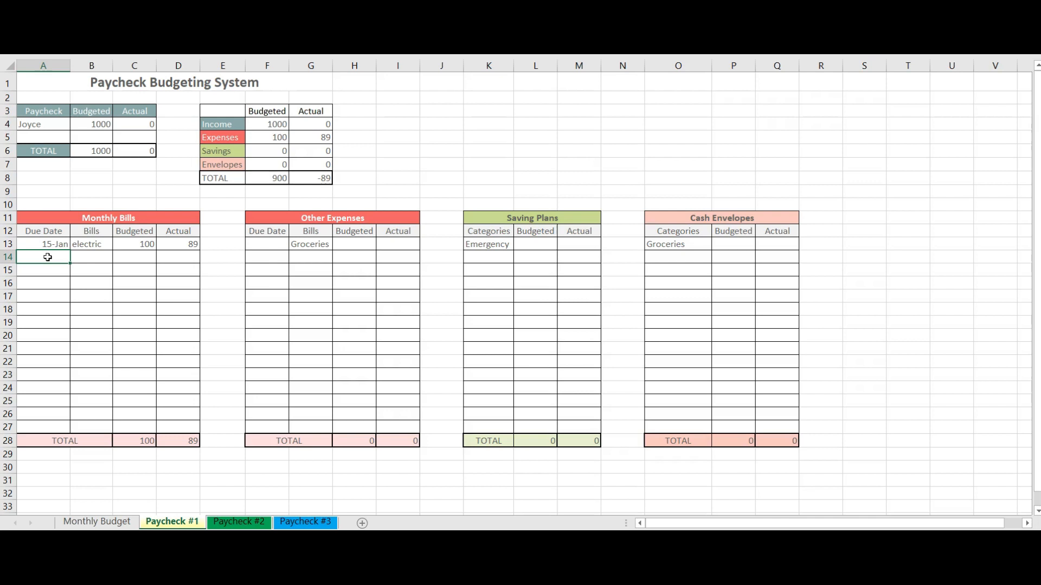
pyautogui.click(353, 243)
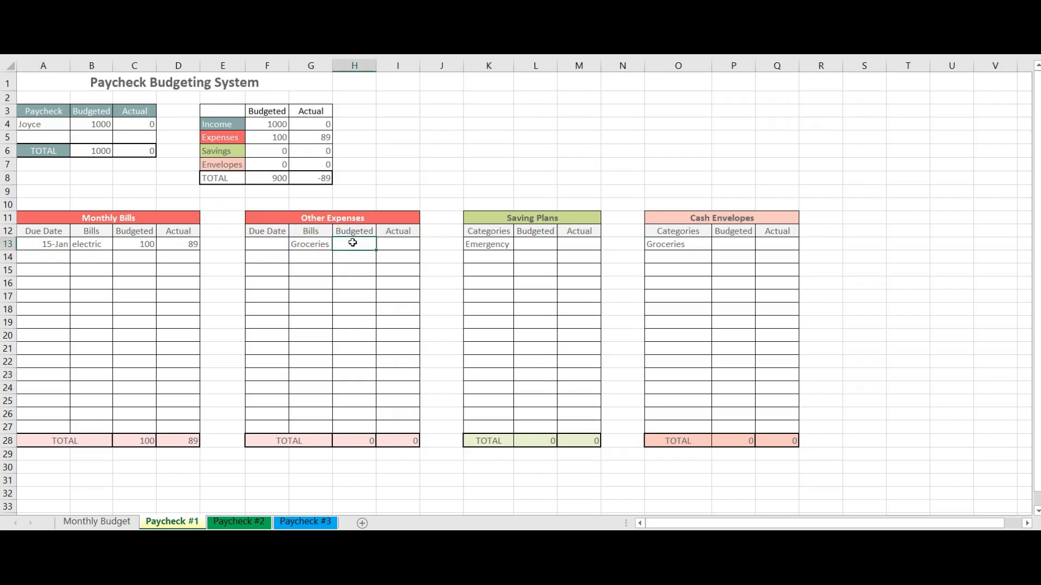
pyautogui.write('200')
pyautogui.click(525, 242)
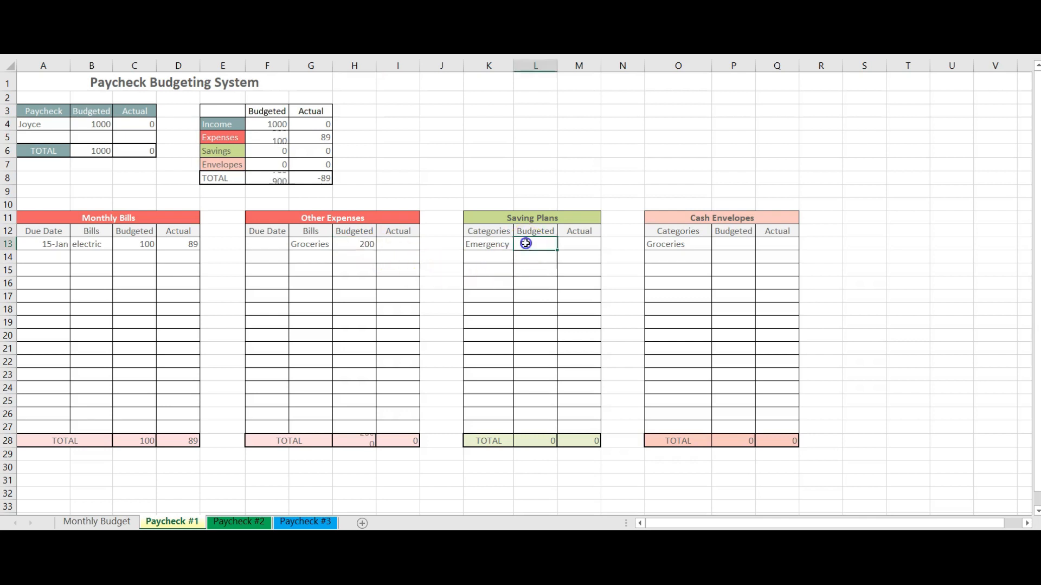
pyautogui.click(103, 522)
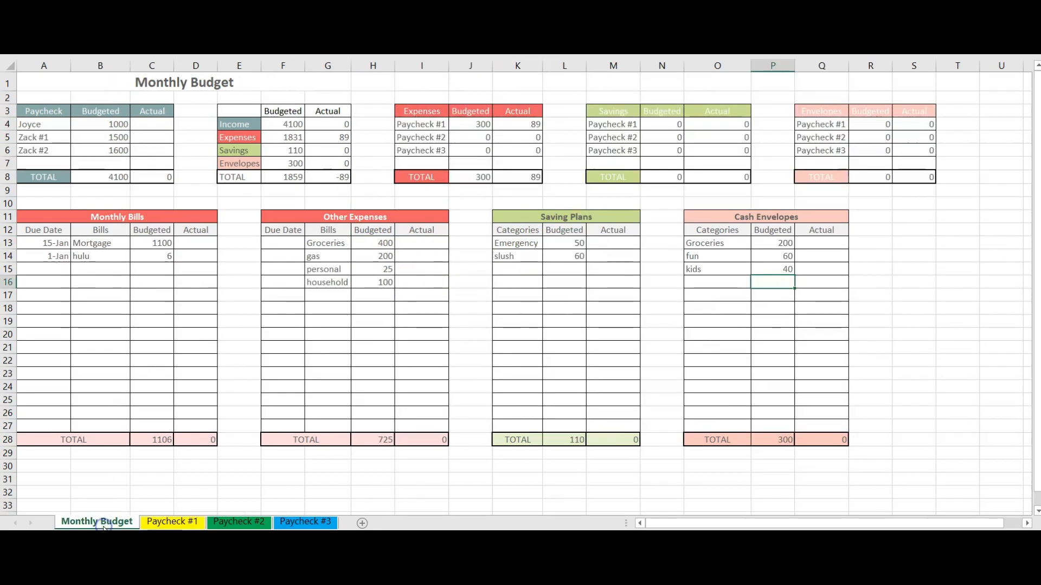
# Return to the Paycheck #1 sheet and enter 25 as both the budgeted and actual amount for Emergency in Saving Plans.
pyautogui.click(181, 523)
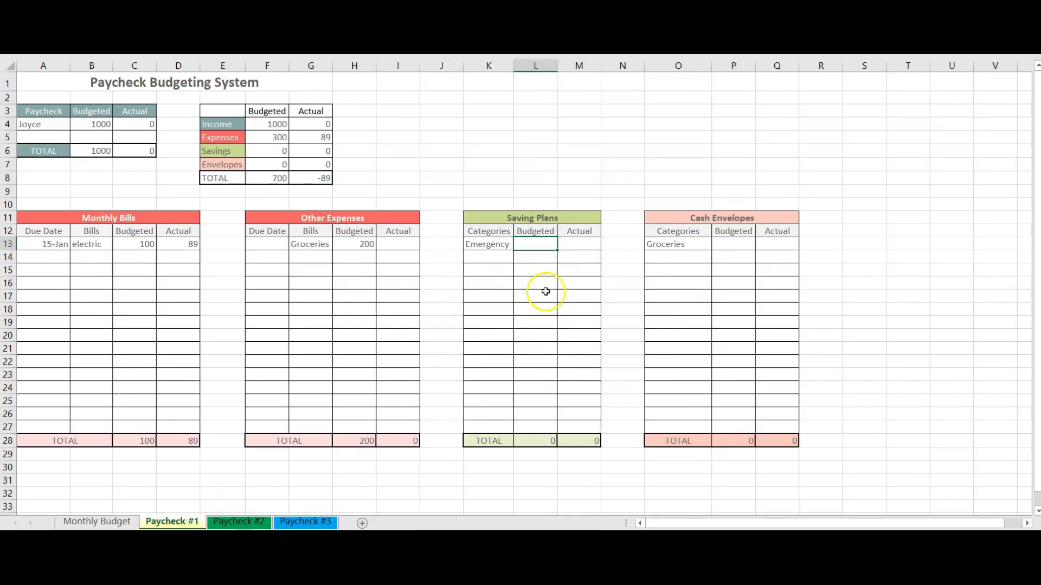
pyautogui.click(532, 244)
pyautogui.write('25')
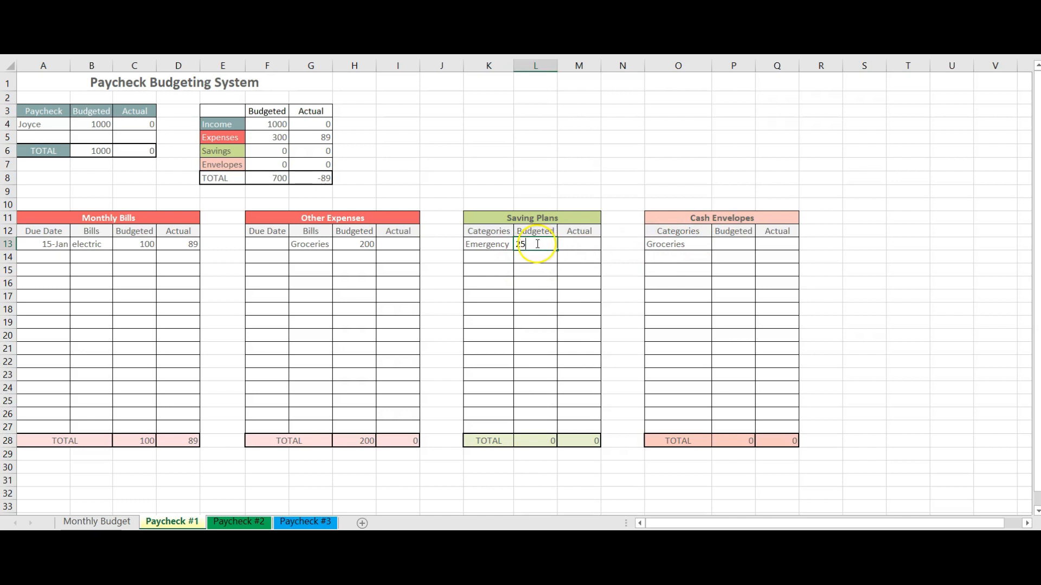
pyautogui.click(587, 244)
pyautogui.write('2')
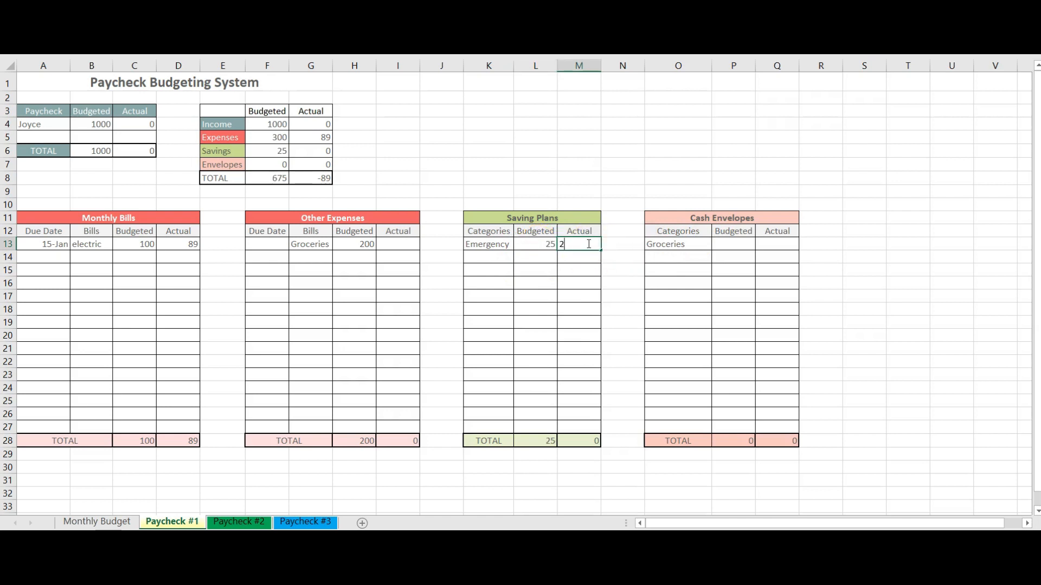
pyautogui.write('5')
# Set the actual amount for Groceries to 200 in Paycheck #1's Other Expenses table.
pyautogui.click(401, 242)
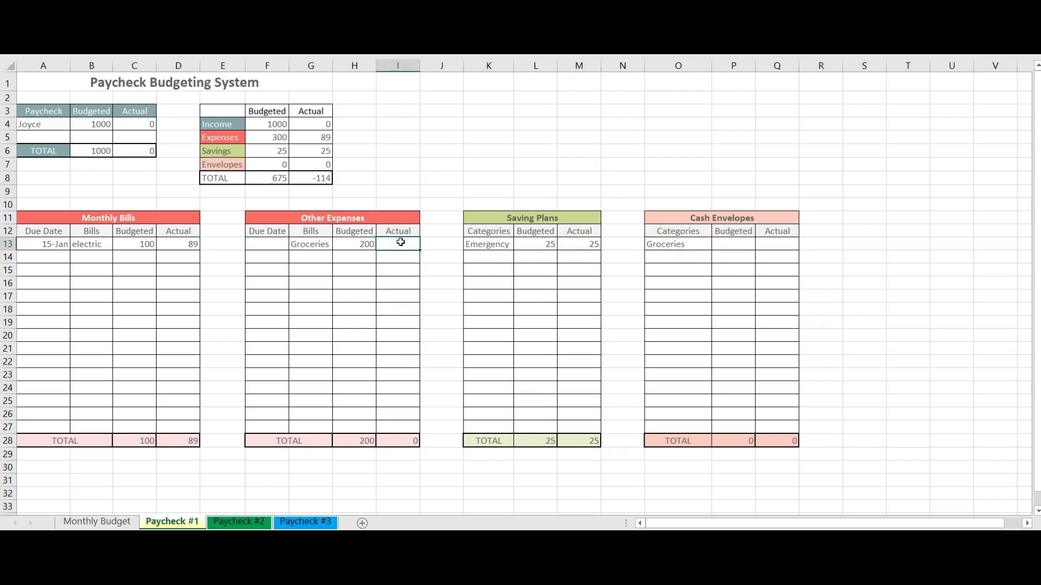
pyautogui.write('200')
pyautogui.press('Tab')
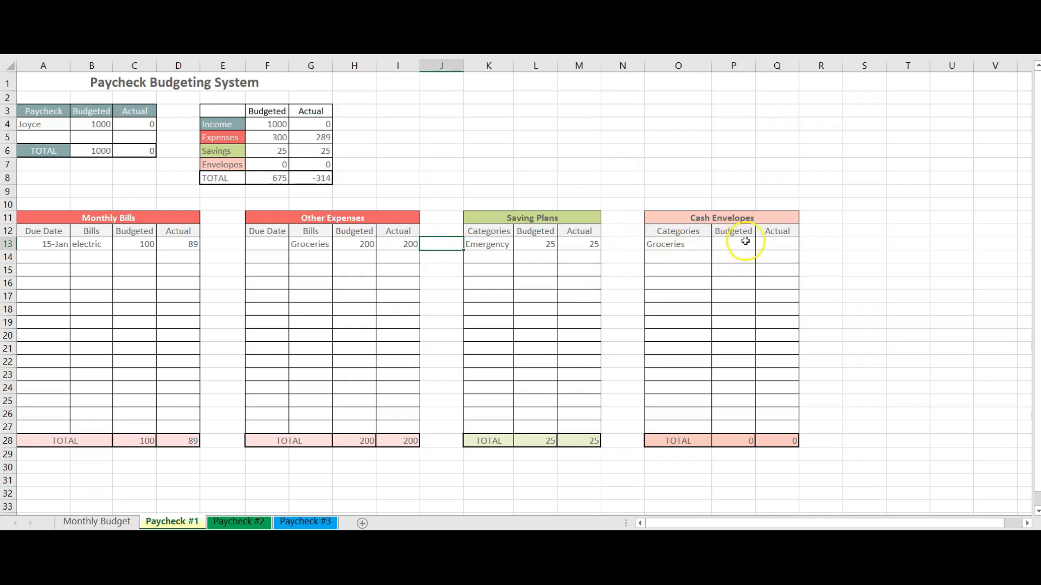
pyautogui.click(772, 245)
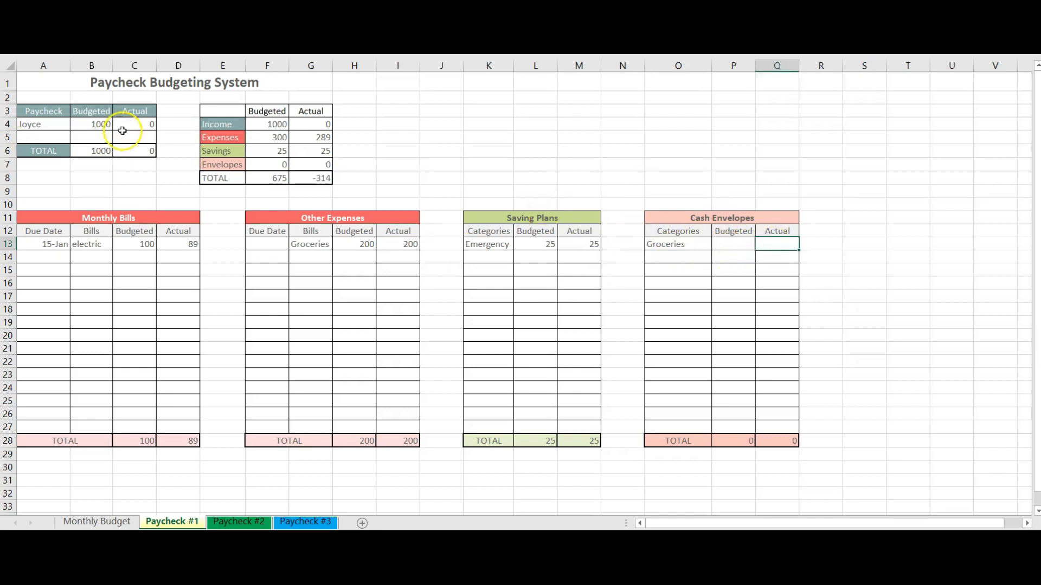
# Set the Groceries budgeted amount to 50 in Paycheck #1's Cash Envelopes table.
pyautogui.click(730, 244)
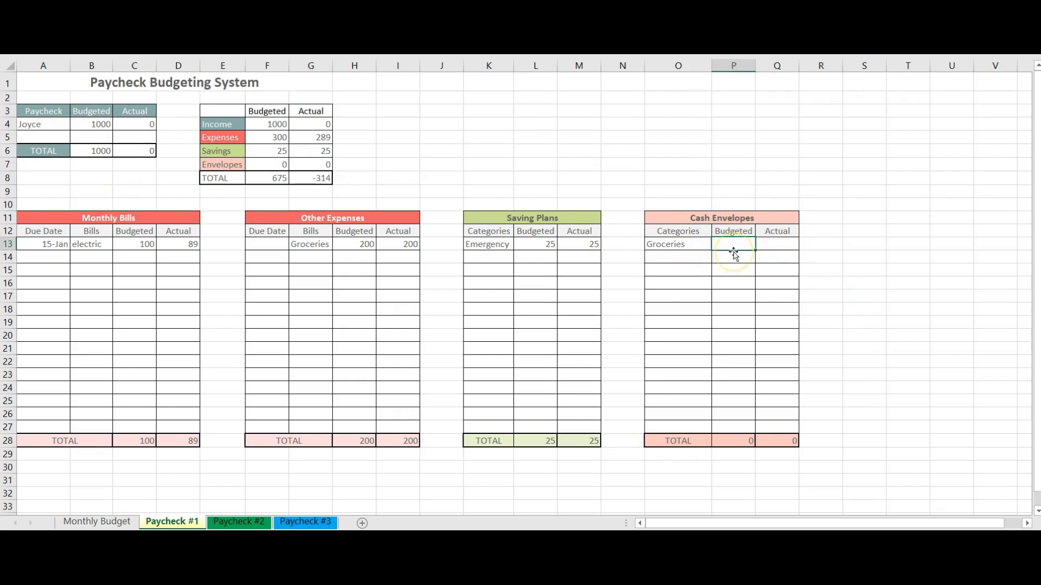
pyautogui.write('50')
pyautogui.press('Return')
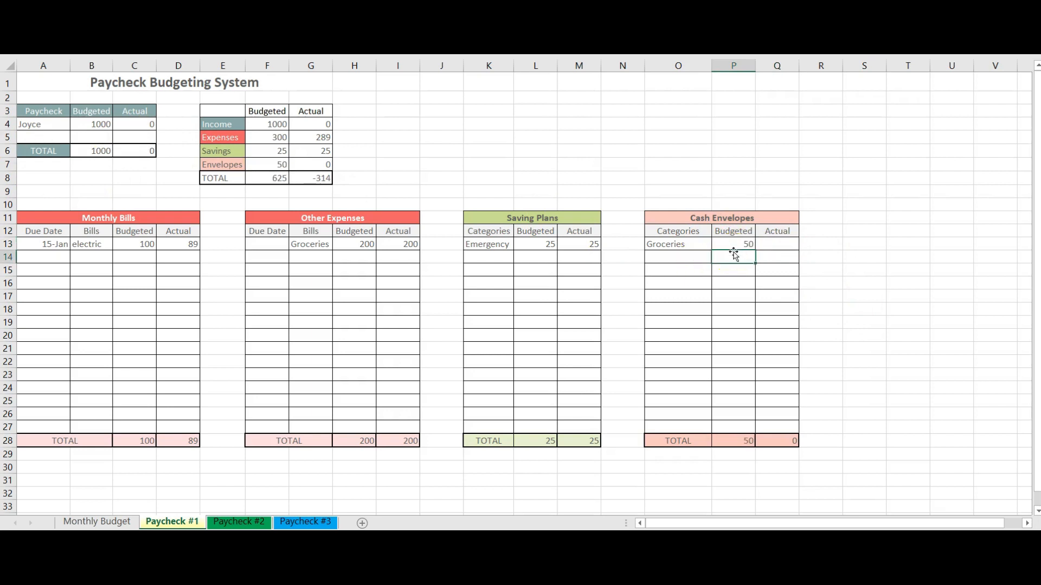
# Set the paycheck's actual income to 1000 on the Paycheck #1 sheet.
pyautogui.click(140, 126)
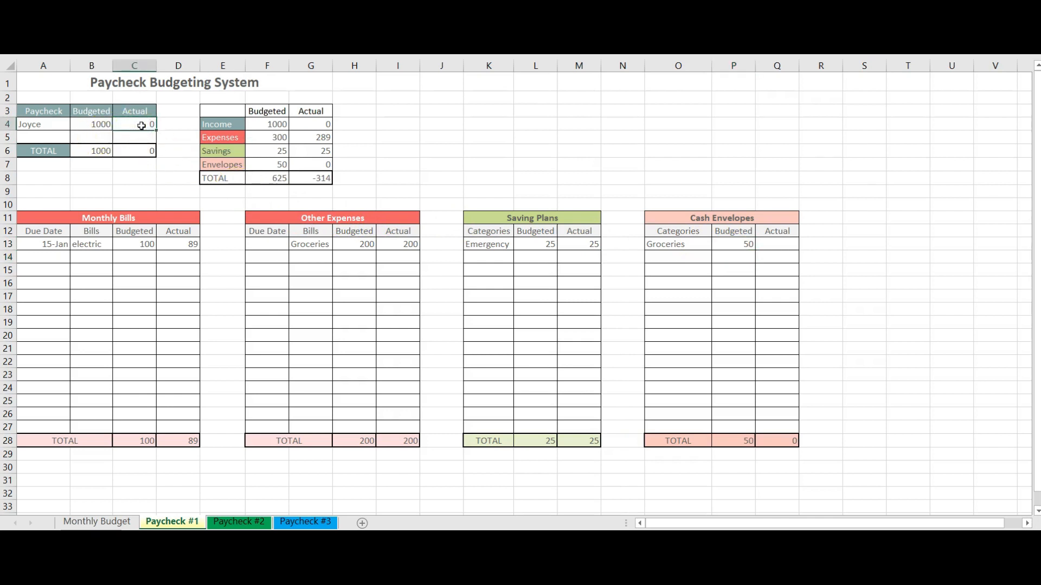
pyautogui.doubleClick(141, 126)
pyautogui.write('1000')
pyautogui.press('Return')
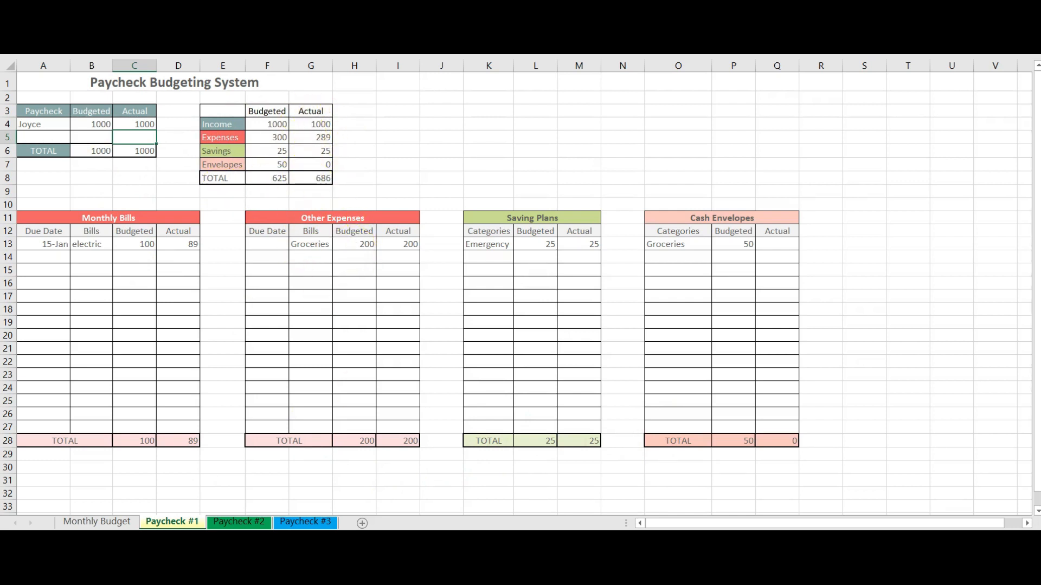
# Open the Paycheck #2 sheet and enter 1550 as the paycheck's actual income.
pyautogui.click(249, 524)
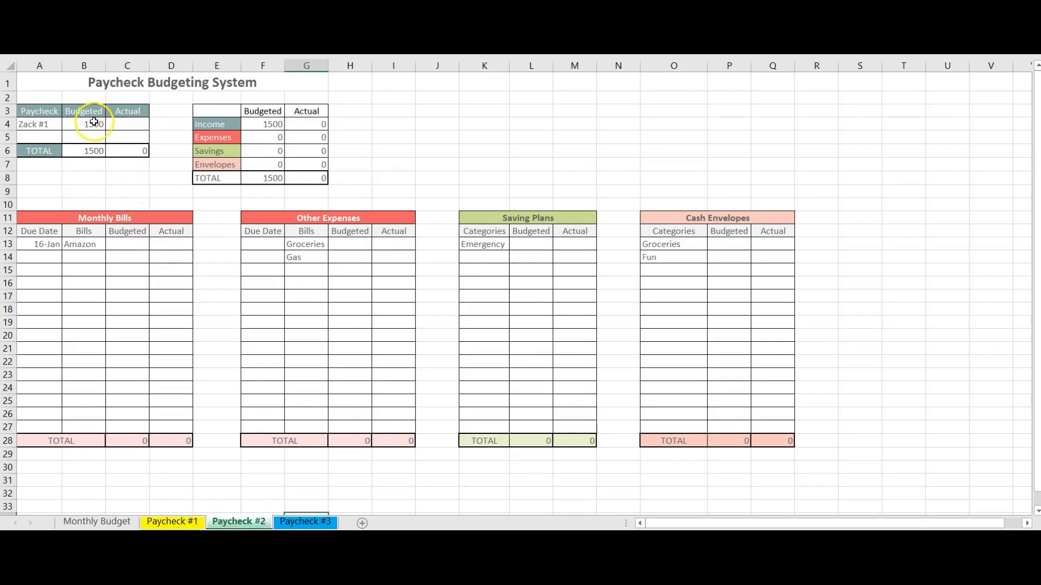
pyautogui.click(126, 121)
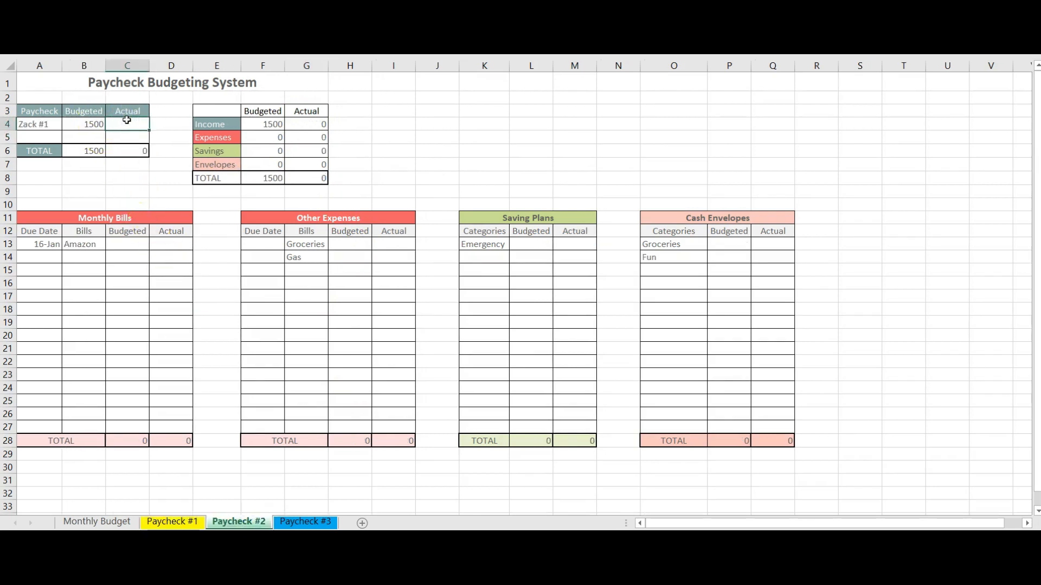
pyautogui.write('1550')
pyautogui.press('Return')
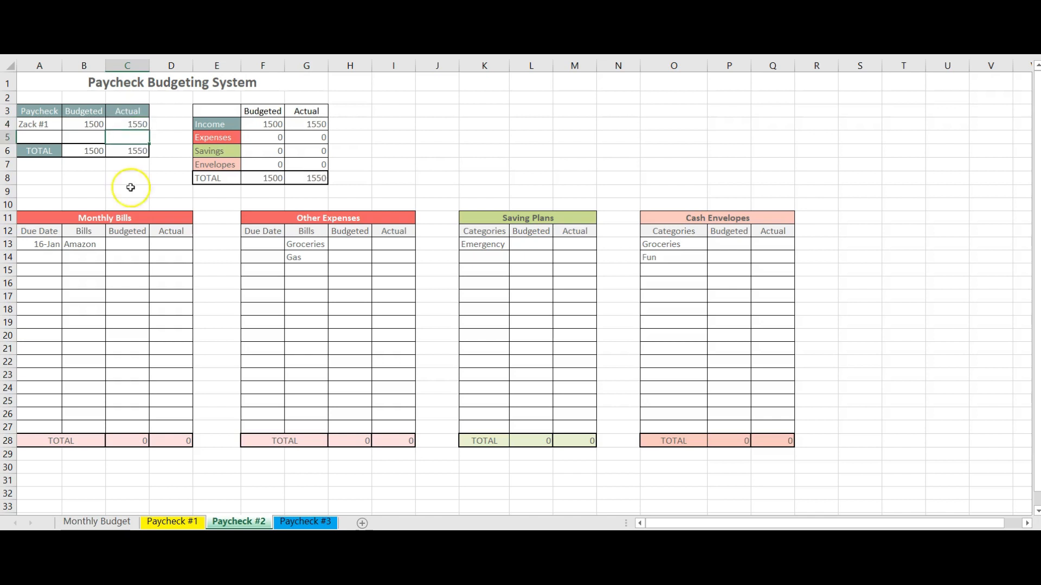
# On Paycheck #2, enter budgeted amounts of 50 for the Amazon bill and 100 each for Groceries and Gas in Other Expenses.
pyautogui.click(123, 244)
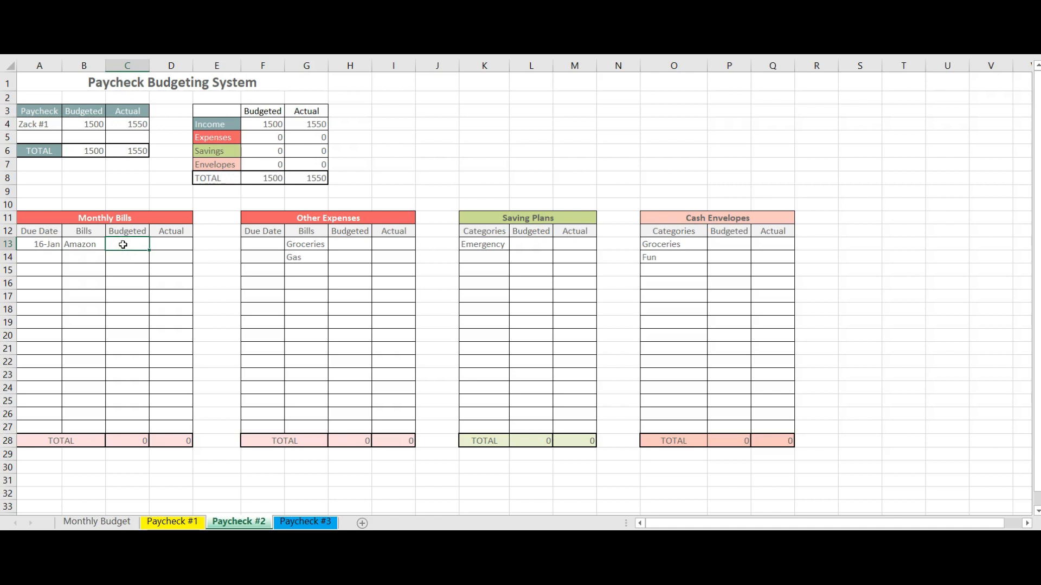
pyautogui.press('Return')
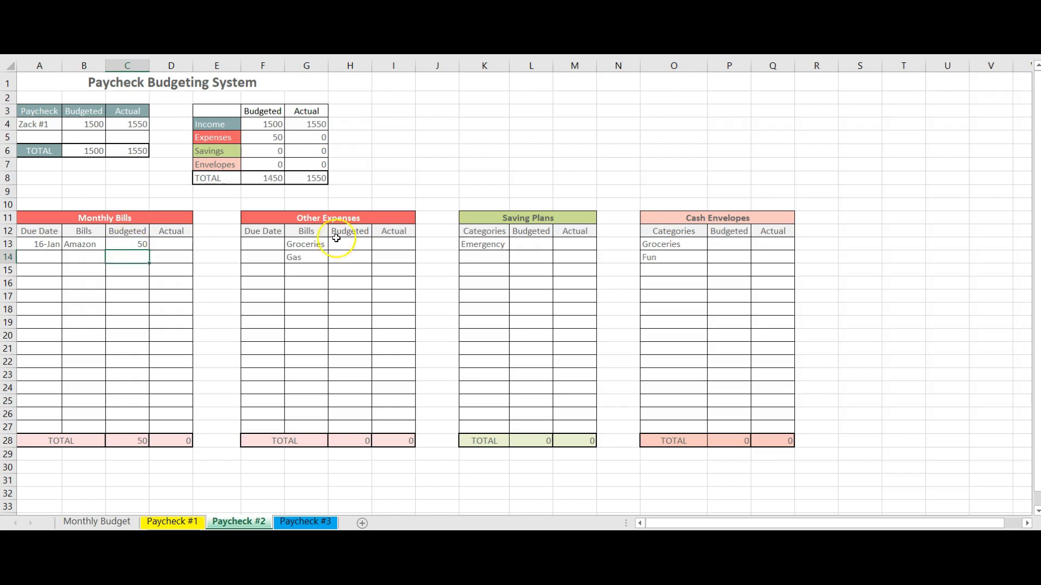
pyautogui.click(344, 243)
pyautogui.write('100')
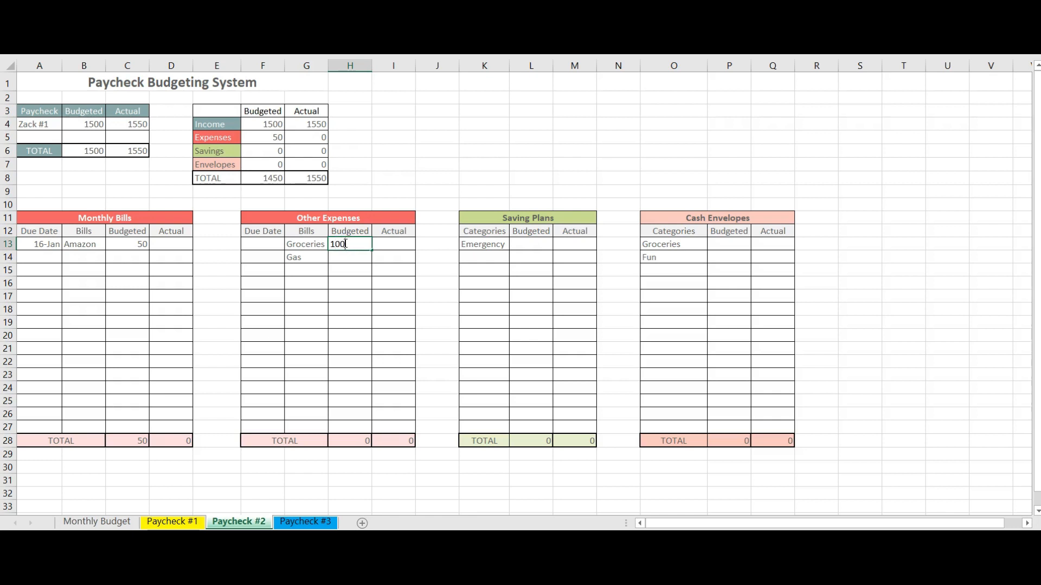
pyautogui.press('Return')
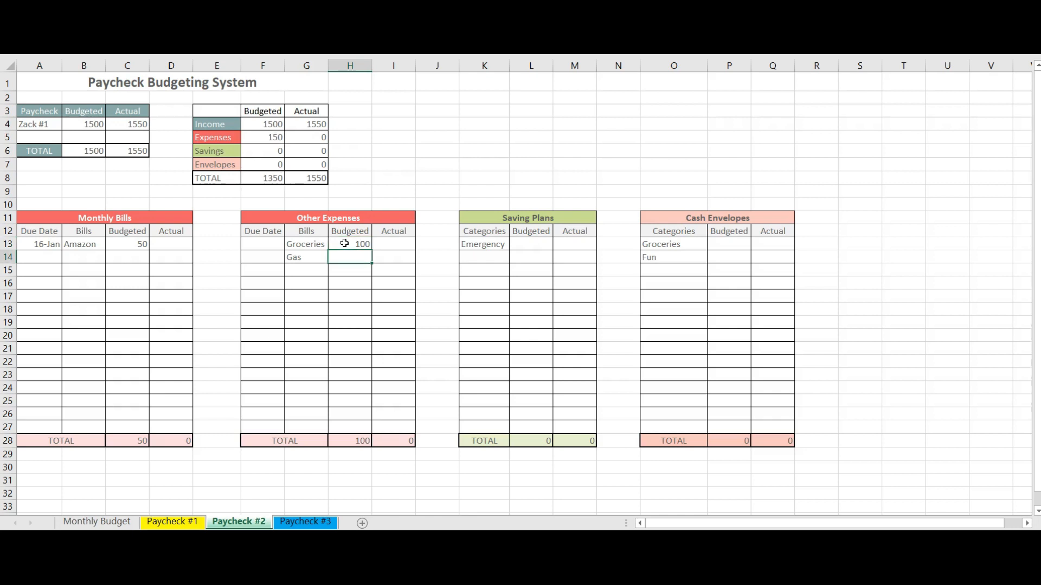
pyautogui.press('Tab')
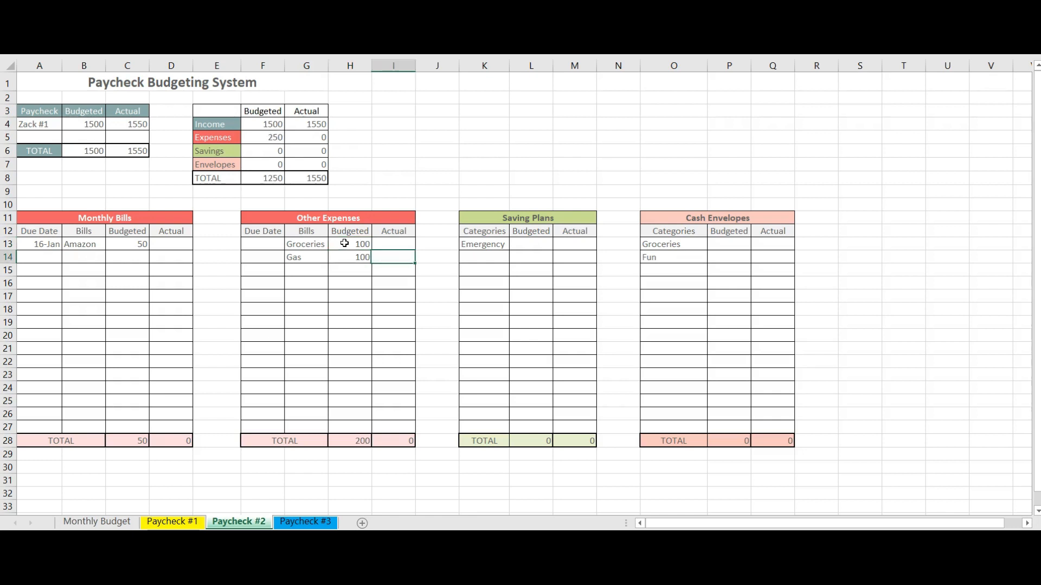
# Add a slush category below Emergency in Paycheck #2's Saving Plans with a budgeted amount of 20.
pyautogui.click(471, 257)
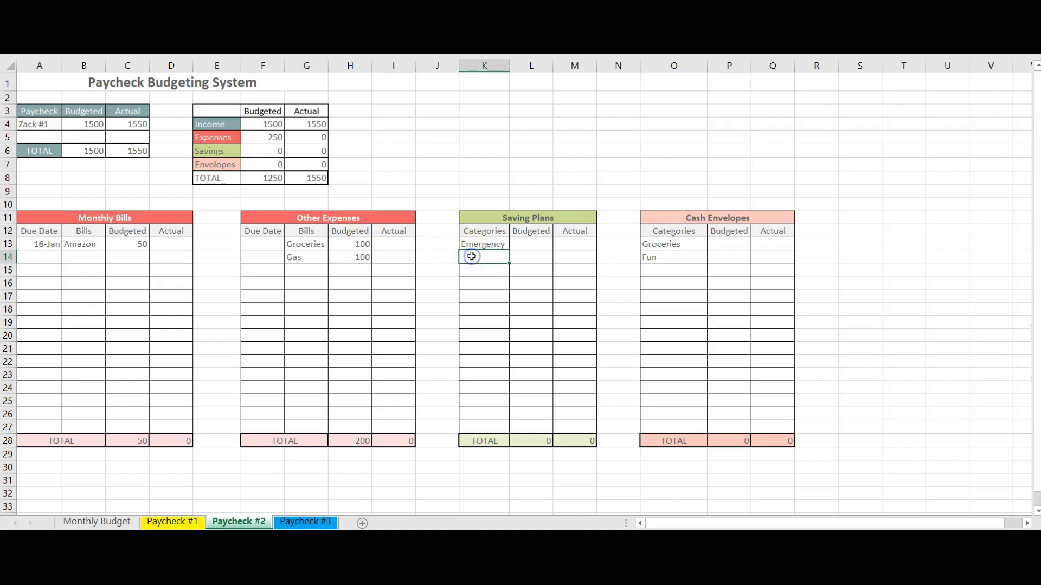
pyautogui.write('slush')
pyautogui.press('Tab')
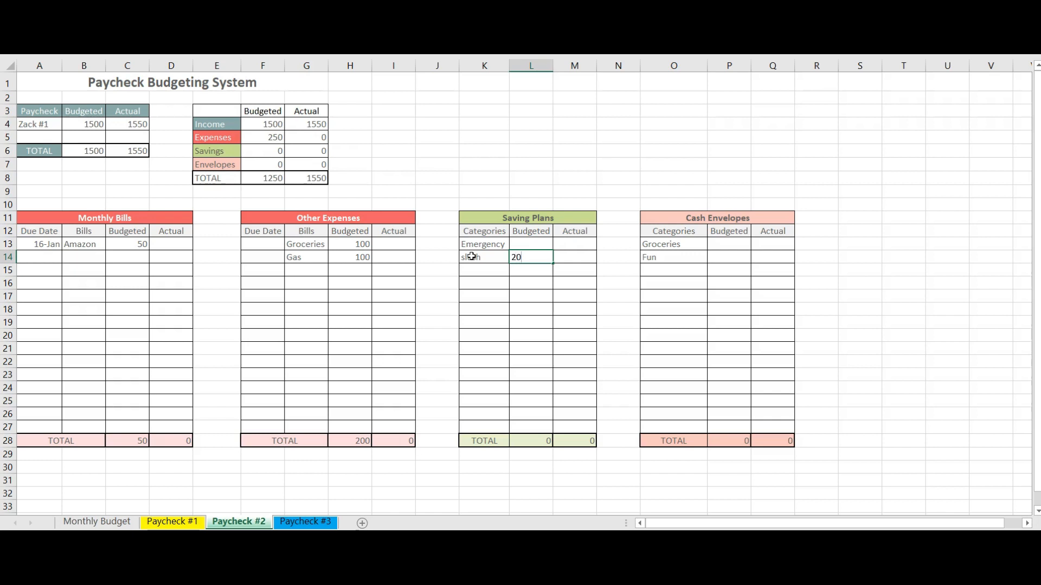
pyautogui.write('20')
# Enter 50 as the actual amount for the Amazon bill in Paycheck #2's Monthly Bills table.
pyautogui.click(165, 248)
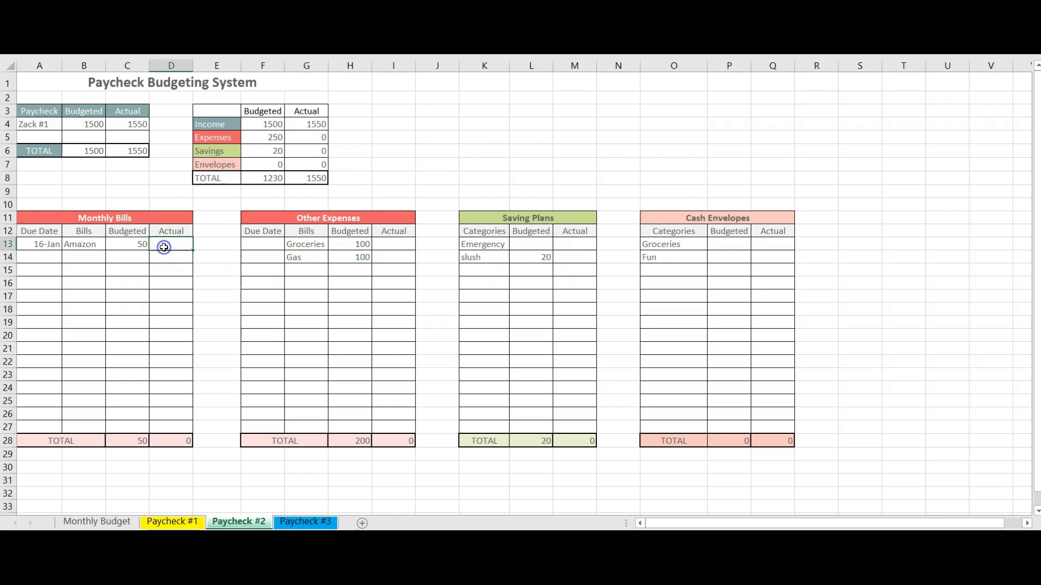
pyautogui.click(171, 246)
pyautogui.write('5')
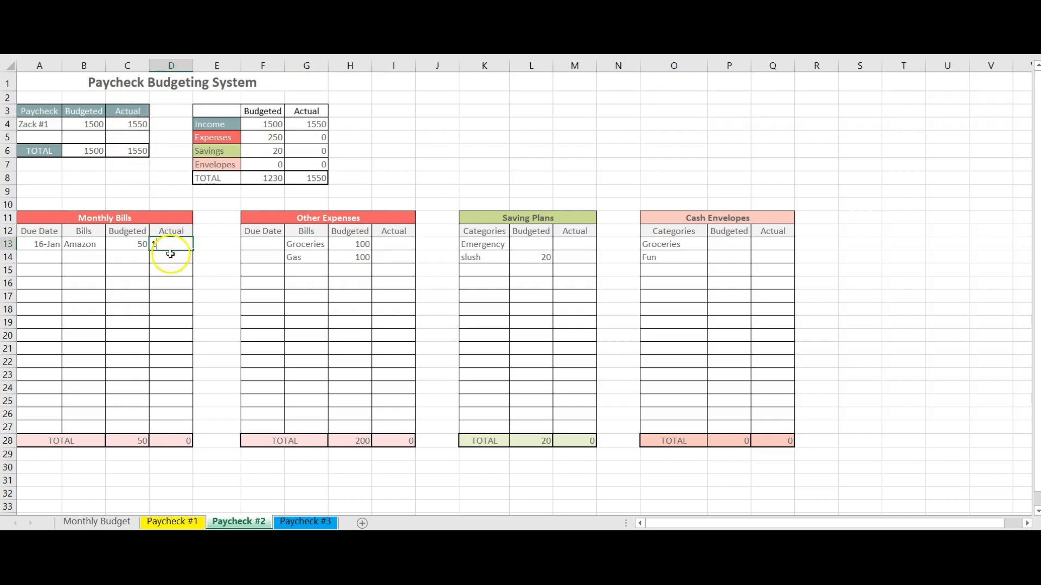
pyautogui.press('BackSpace')
pyautogui.write('50')
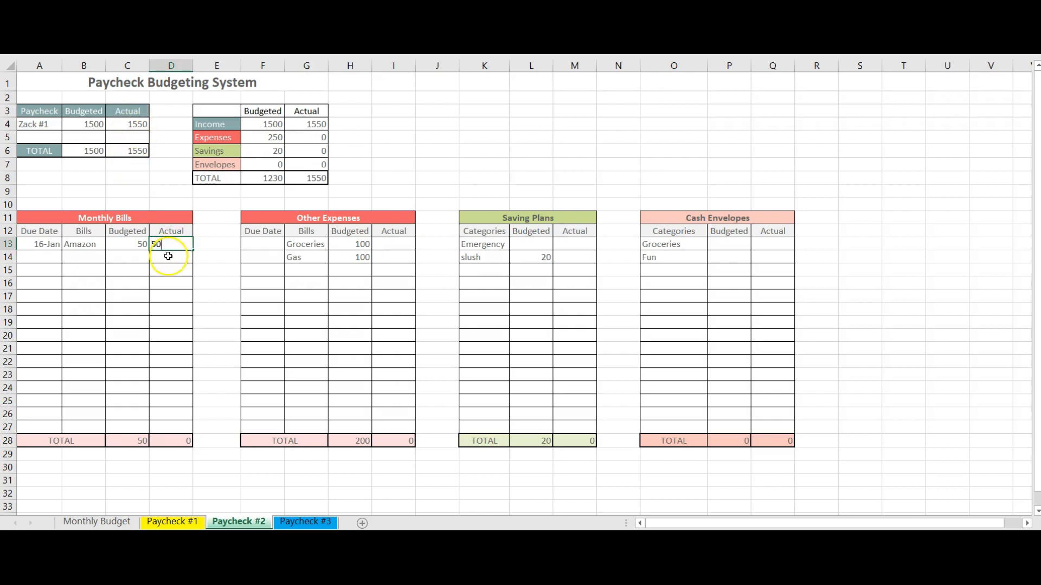
# Enter actual amounts of 100 for Groceries and 90 for Gas in Paycheck #2's Other Expenses table.
pyautogui.click(386, 244)
pyautogui.write('100')
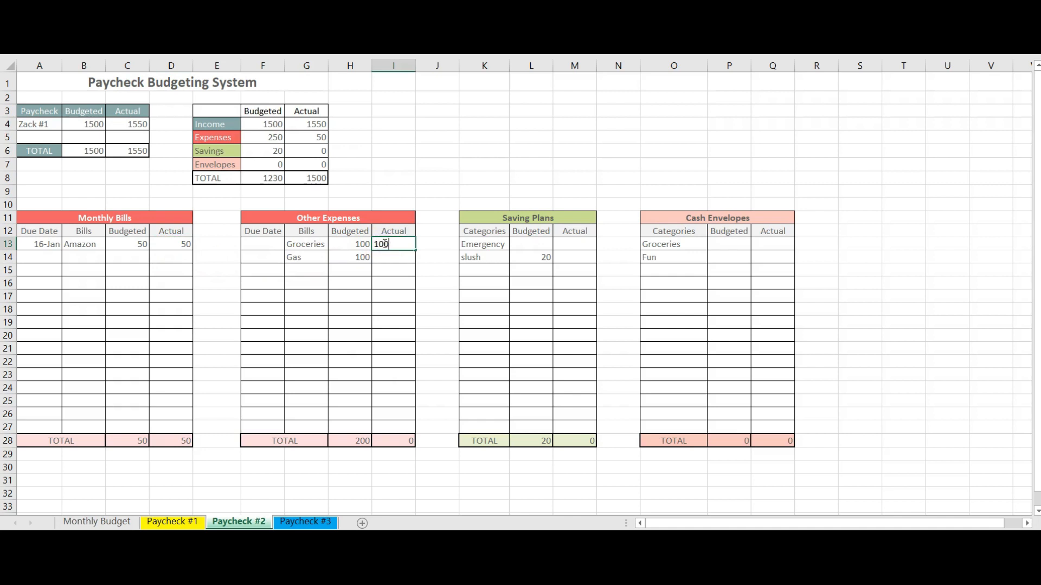
pyautogui.press('Return')
pyautogui.write('1')
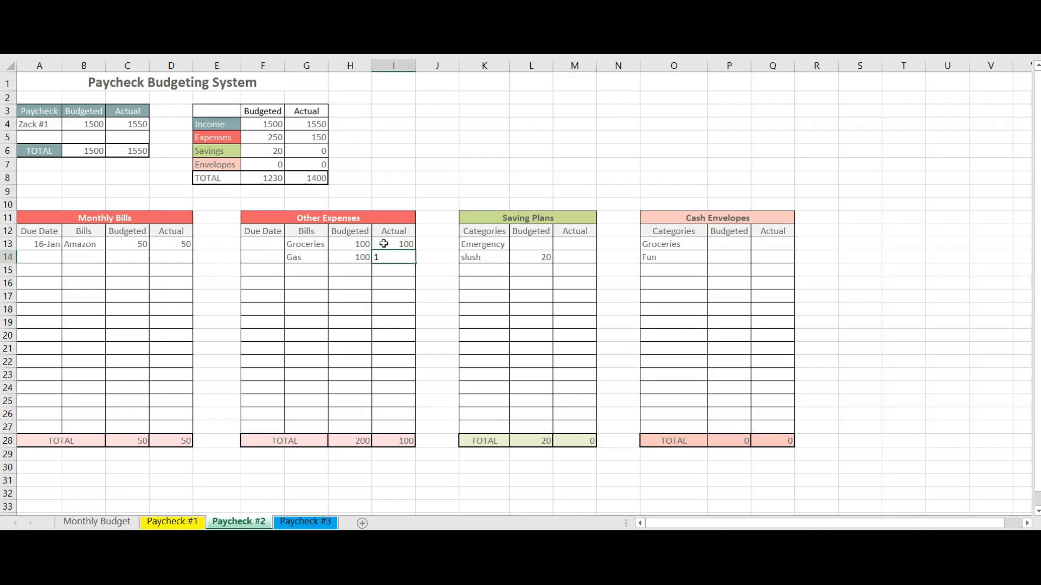
pyautogui.press('BackSpace')
pyautogui.write('90')
# Enter 15 as the actual amount for slush in Paycheck #2's Saving Plans table.
pyautogui.press('Right')
pyautogui.press('Right')
pyautogui.press('Right')
pyautogui.press('Right')
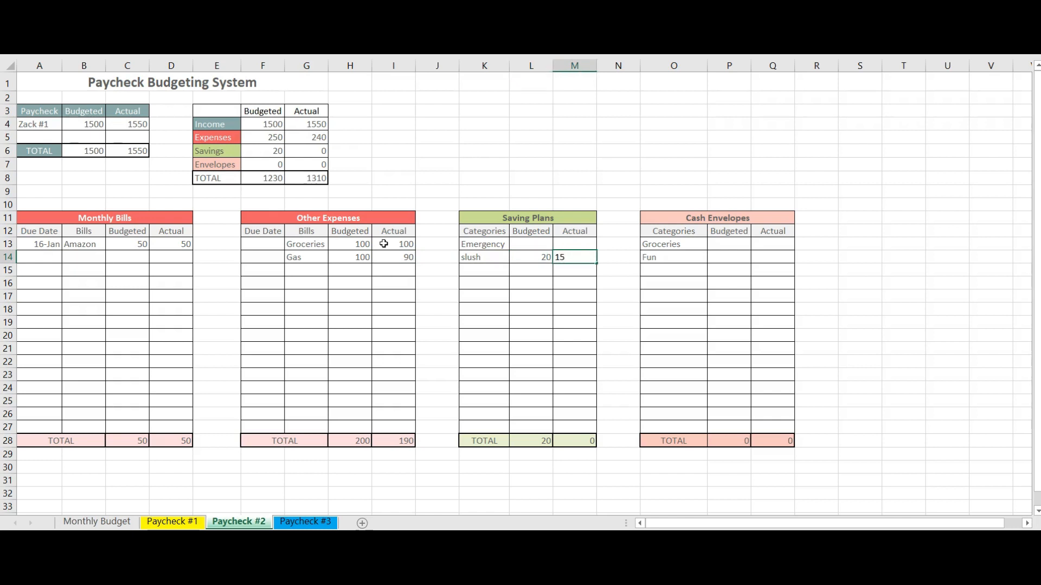
pyautogui.press('Right')
# Check the Monthly Budget sheet's cash envelopes and set the budgeted amount for Fun to 60 in Paycheck #2's Cash Envelopes table.
pyautogui.press('Right')
pyautogui.press('Right')
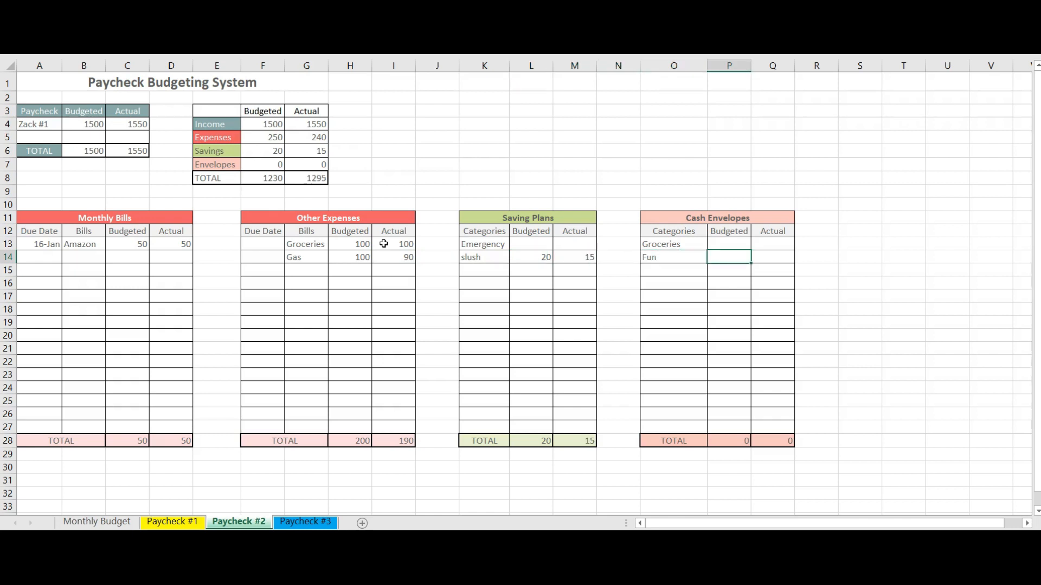
pyautogui.click(89, 522)
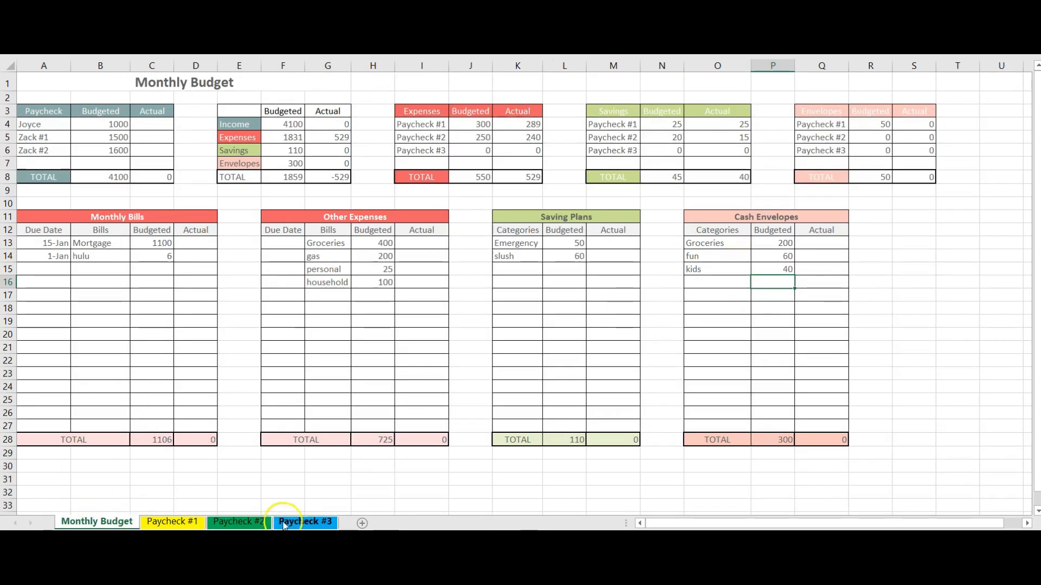
pyautogui.click(239, 522)
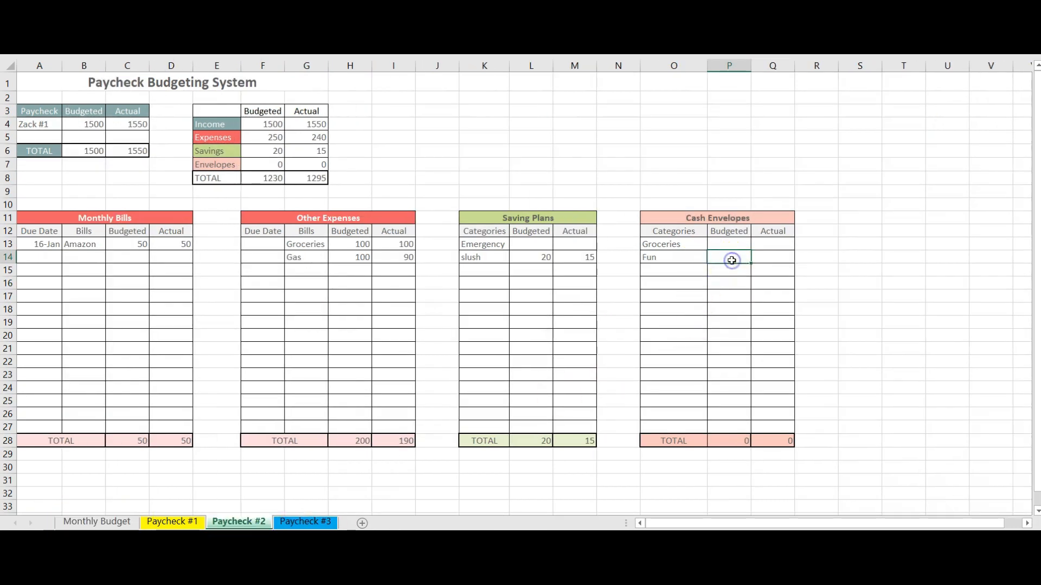
pyautogui.write('60')
pyautogui.press('Return')
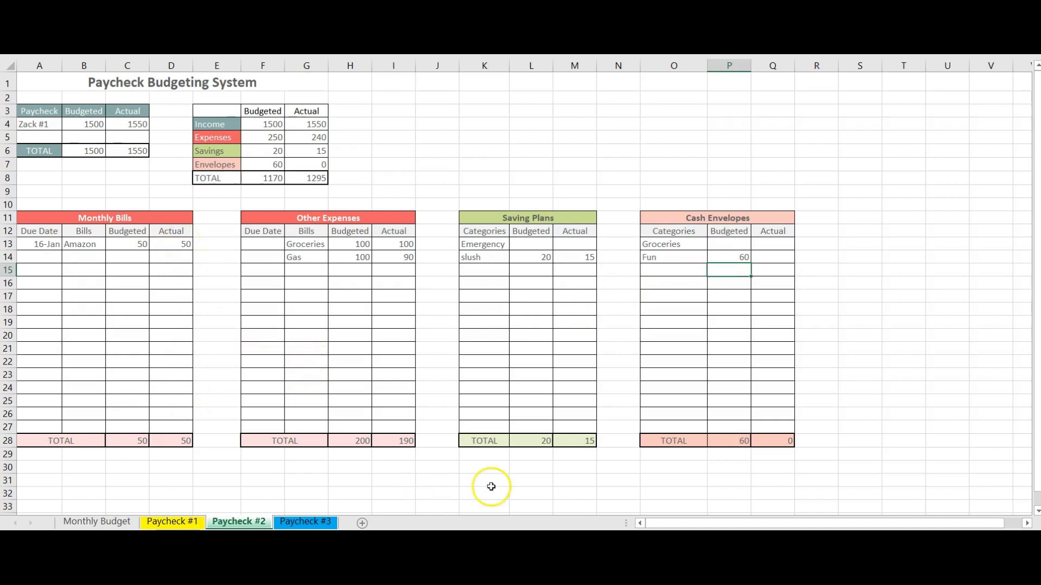
# Enter 60 as the actual amount for Fun in Paycheck #2's Cash Envelopes table.
pyautogui.click(767, 257)
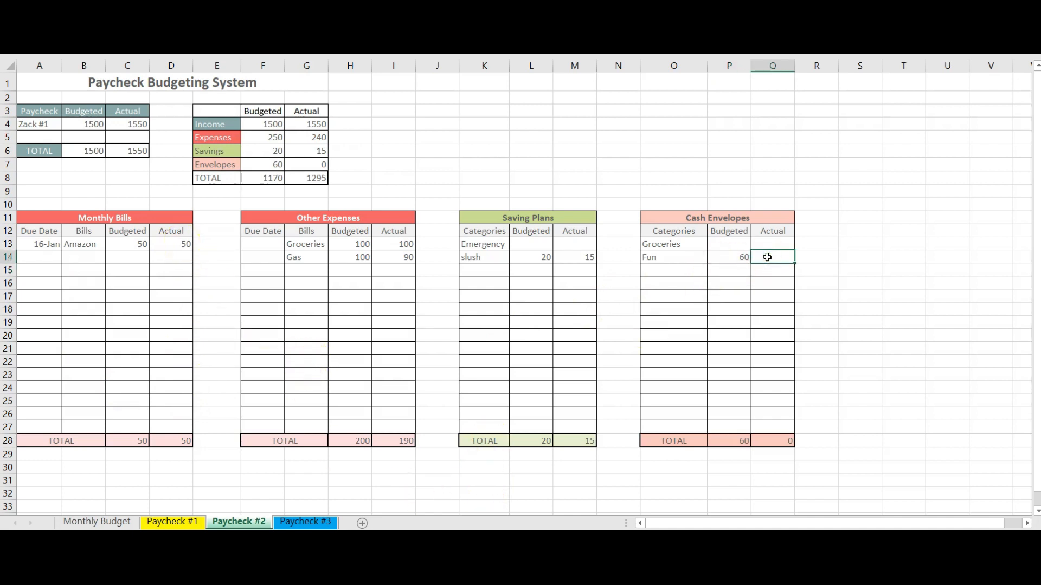
pyautogui.write('5600')
pyautogui.press('BackSpace')
pyautogui.press('BackSpace')
pyautogui.press('BackSpace')
pyautogui.write('60')
pyautogui.press('Return')
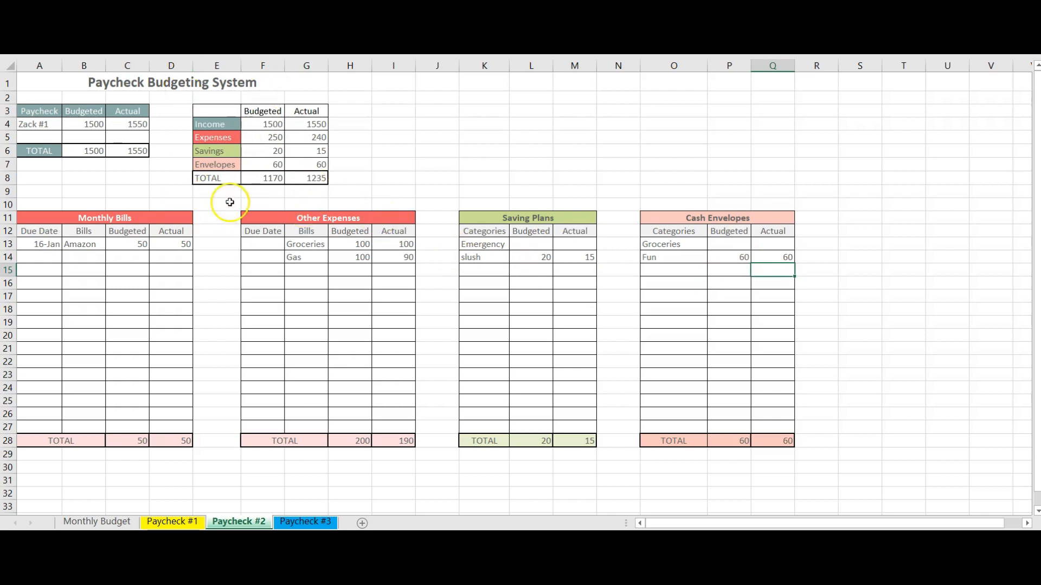
# Open the Paycheck #3 sheet and enter 1600 as the paycheck's actual income.
pyautogui.click(202, 525)
pyautogui.click(303, 522)
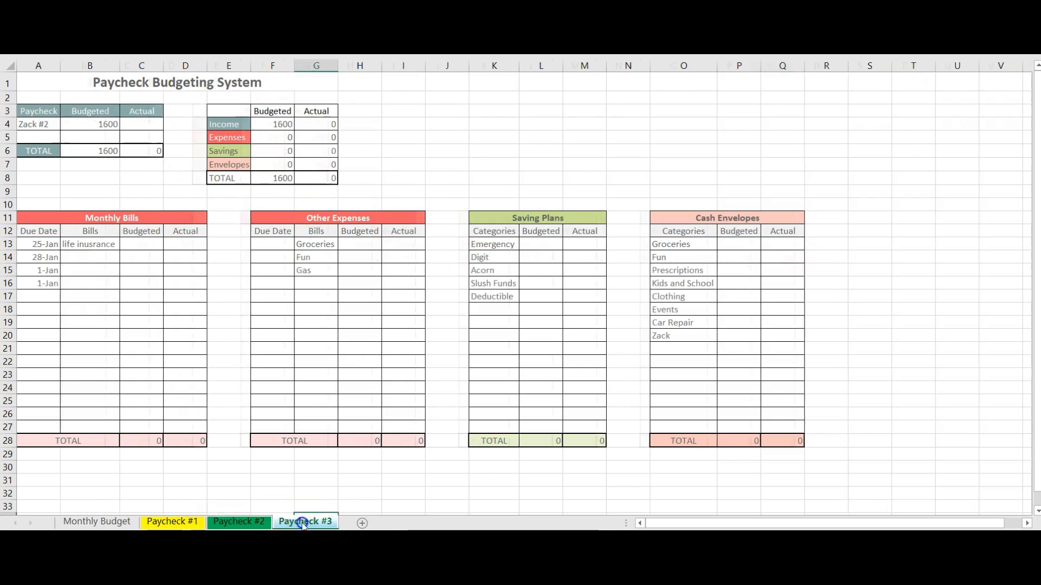
pyautogui.click(123, 123)
pyautogui.write('1')
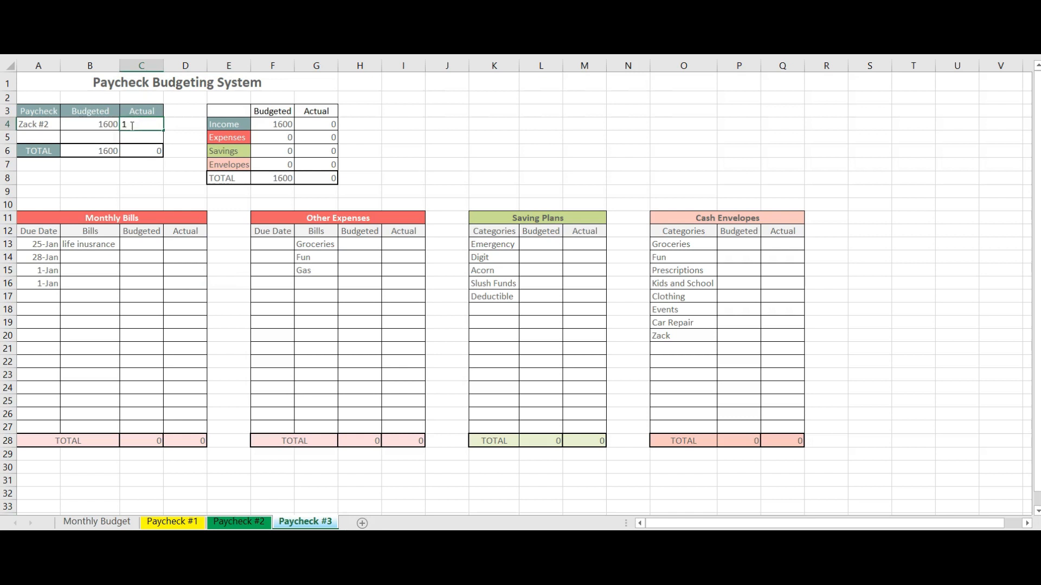
pyautogui.write('600')
pyautogui.press('Return')
pyautogui.press('Return')
pyautogui.press('Return')
# In Paycheck #3's Monthly Bills, budget 50 for life insurance and add a car payment on 28-Jan with a budgeted amount of 300.
pyautogui.click(128, 242)
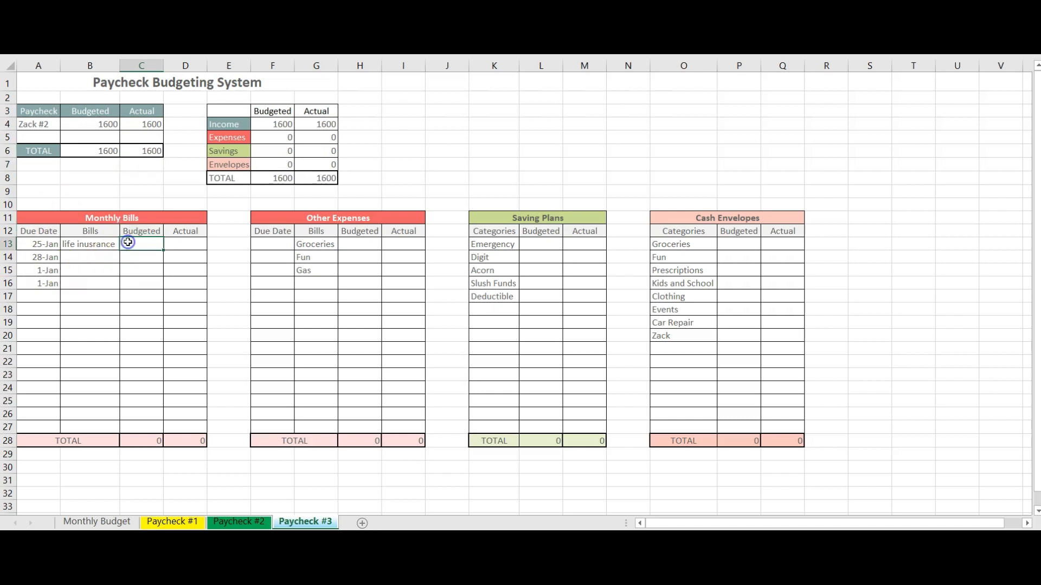
pyautogui.write('50')
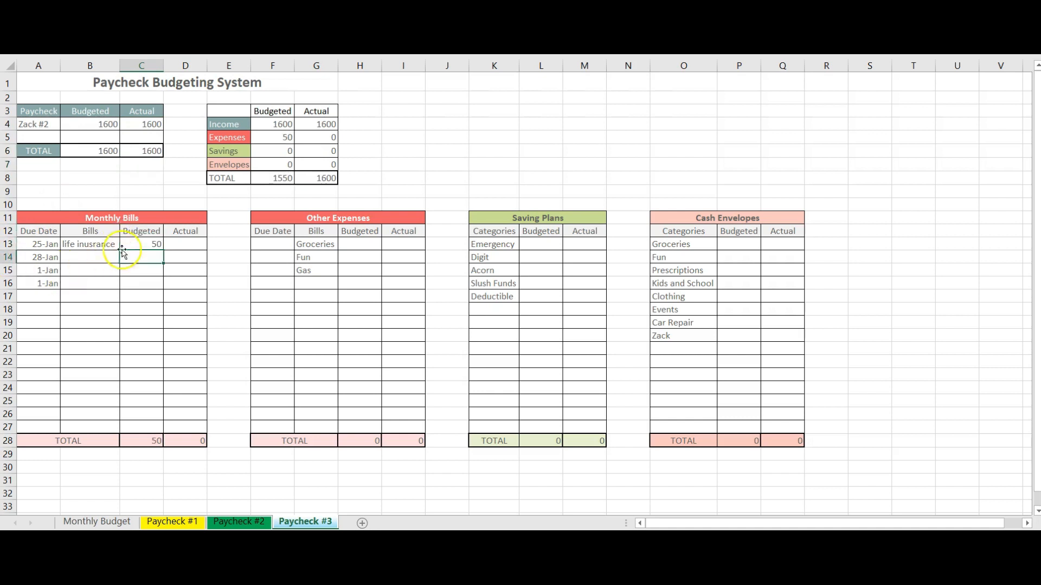
pyautogui.click(93, 259)
pyautogui.write('ca')
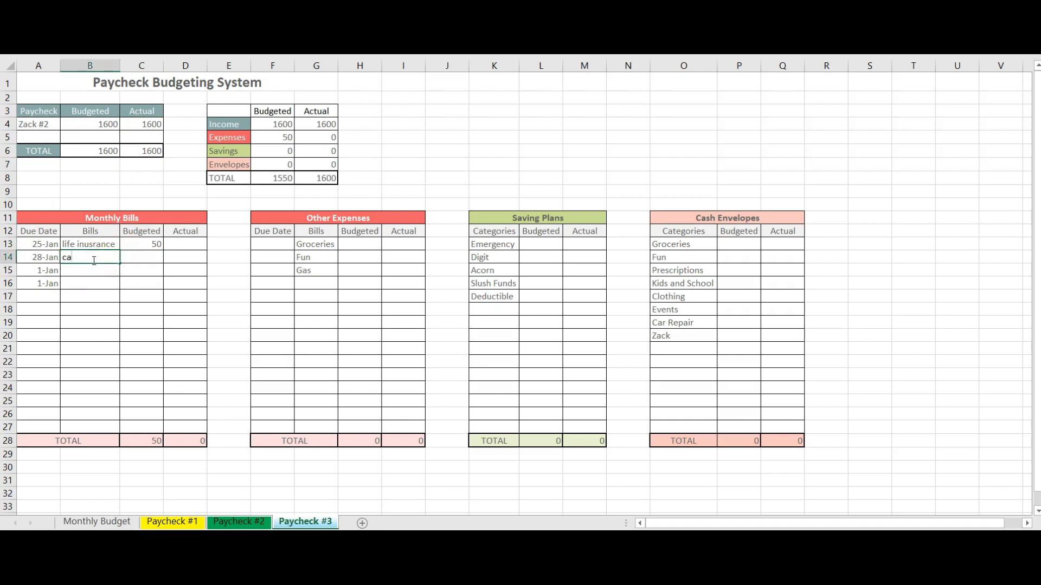
pyautogui.write('r payment')
pyautogui.press('Tab')
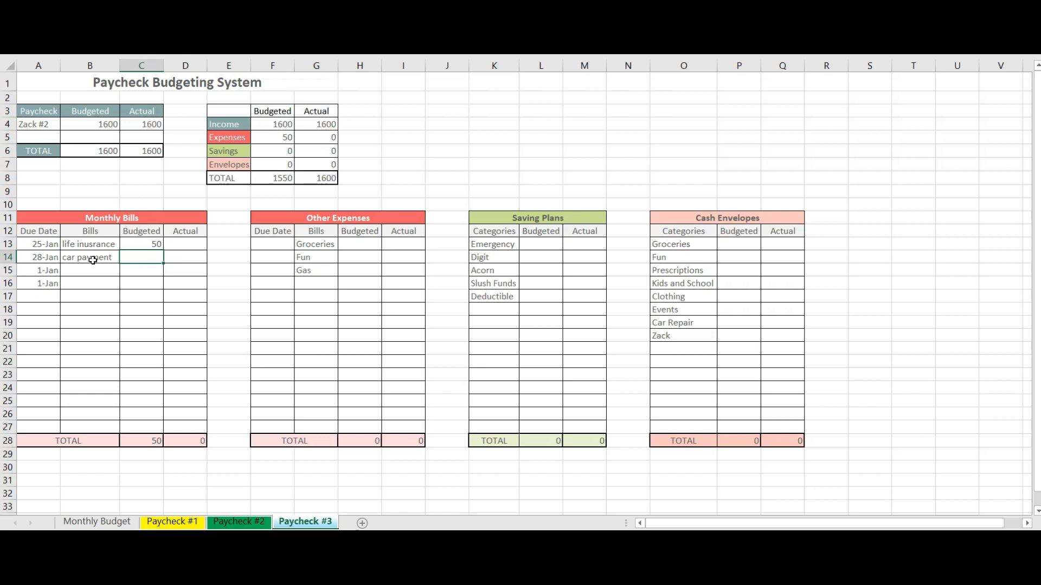
pyautogui.write('300')
pyautogui.press('Tab')
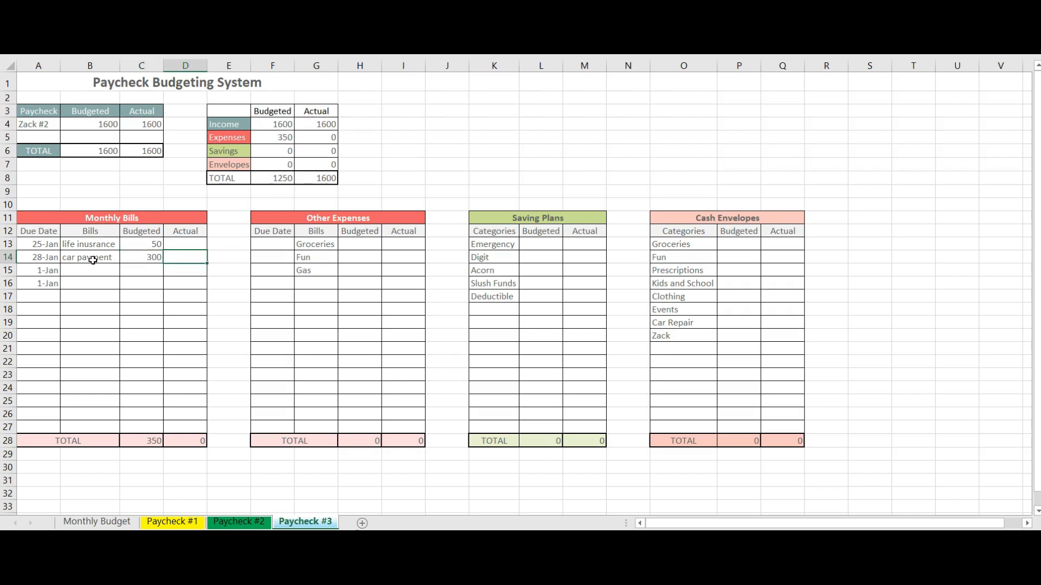
# Enter actual amounts of 300 for the car payment and 50 for life insurance in Paycheck #3's Monthly Bills table.
pyautogui.write('300')
pyautogui.click(174, 244)
pyautogui.write('50')
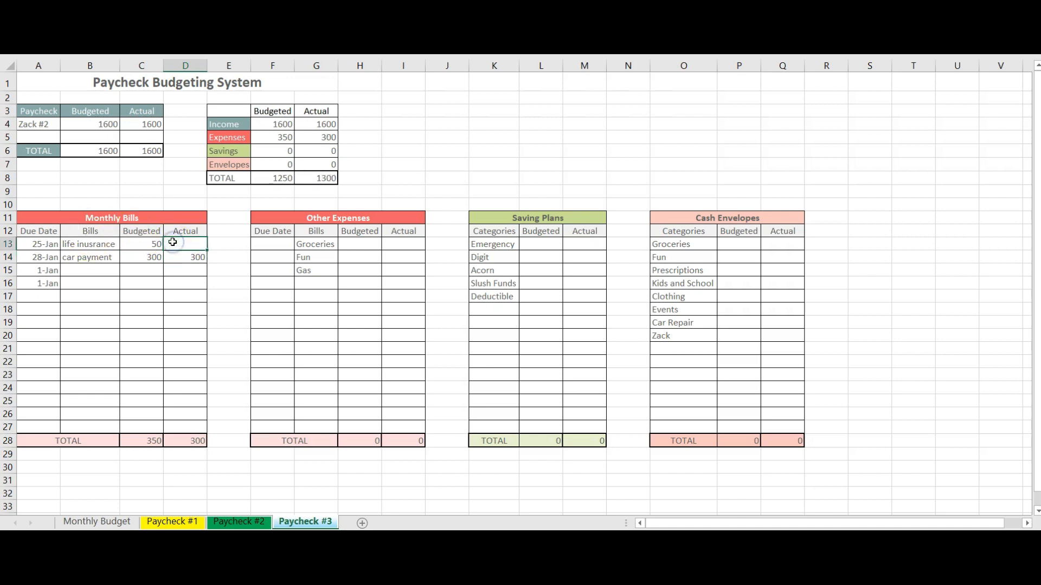
pyautogui.click(391, 254)
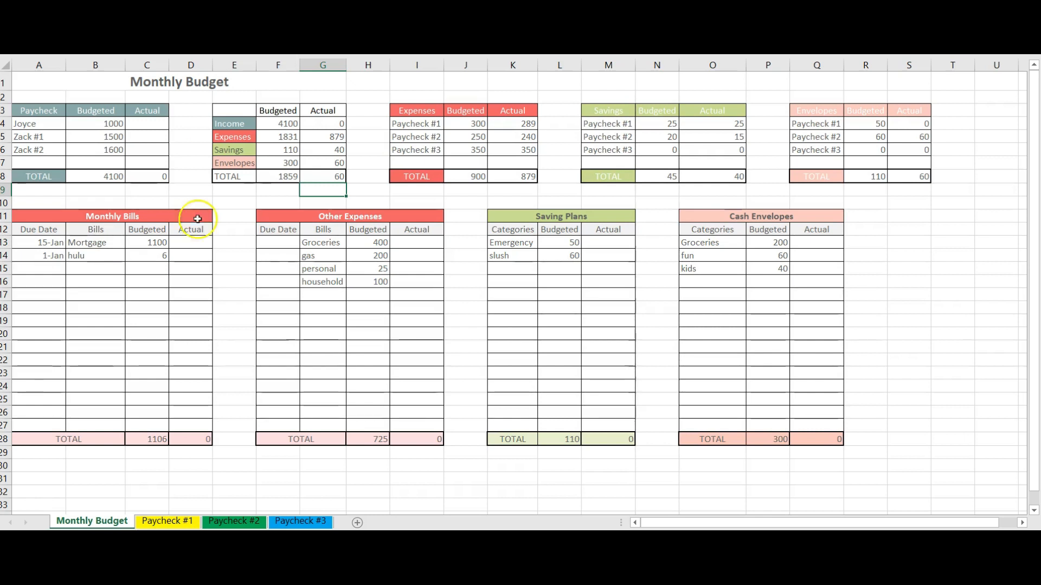
# Check the Actual figures for income, expenses, savings and the total in the Monthly Budget sheet's summary table.
pyautogui.click(78, 522)
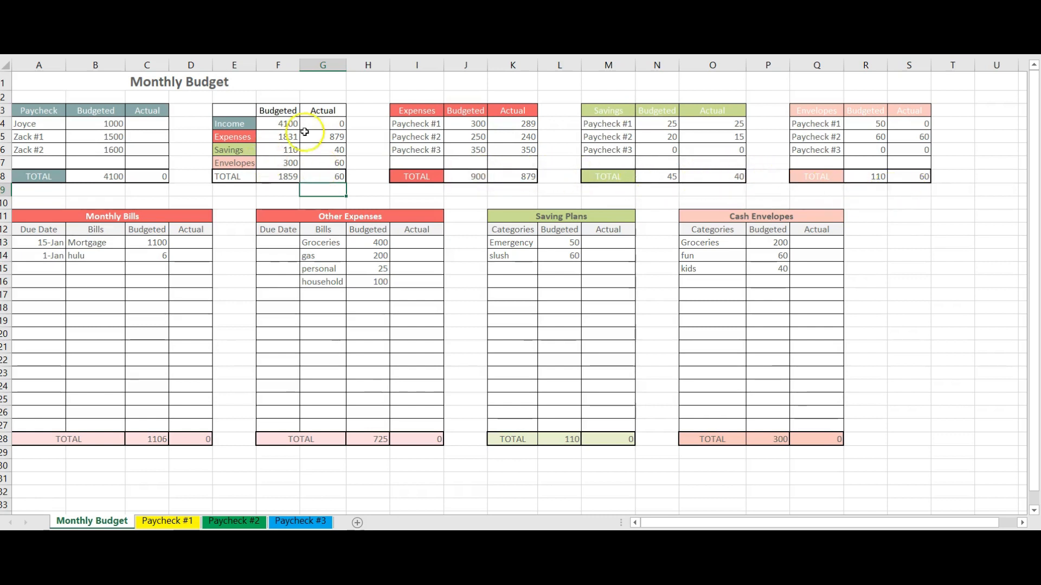
pyautogui.click(323, 175)
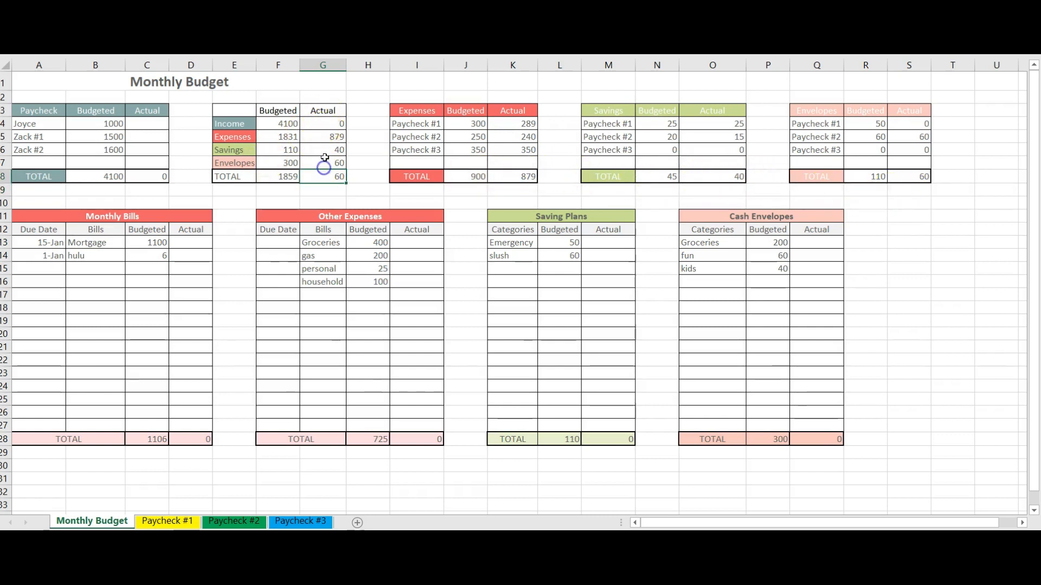
pyautogui.click(323, 149)
pyautogui.click(325, 136)
pyautogui.click(325, 125)
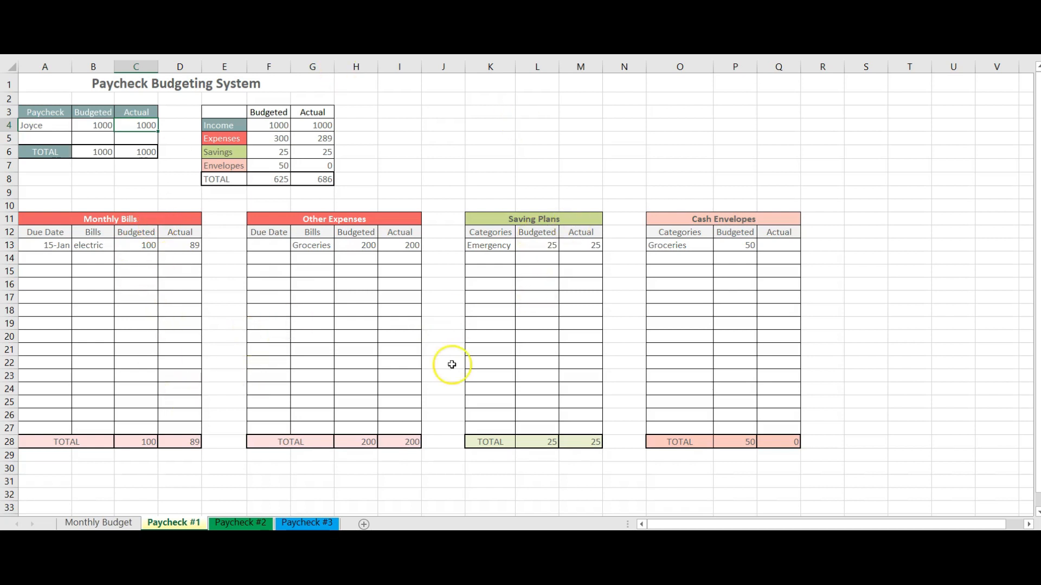
# Return to the Monthly Budget sheet and compare it with the printable Monthly Budget document, reading through to its Paycheck Budget pages.
pyautogui.click(110, 523)
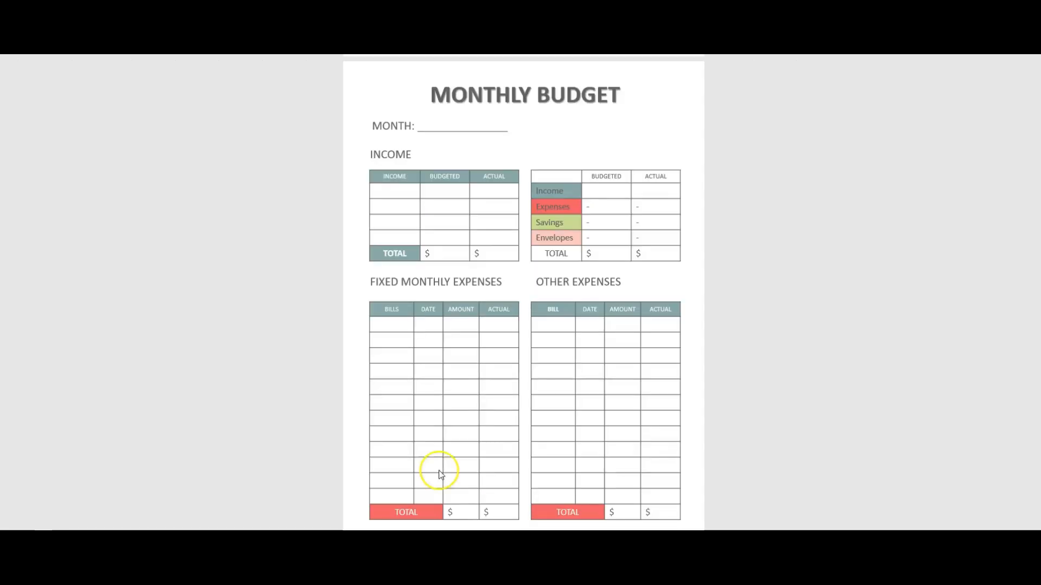
pyautogui.scroll(-1, 209, 357)
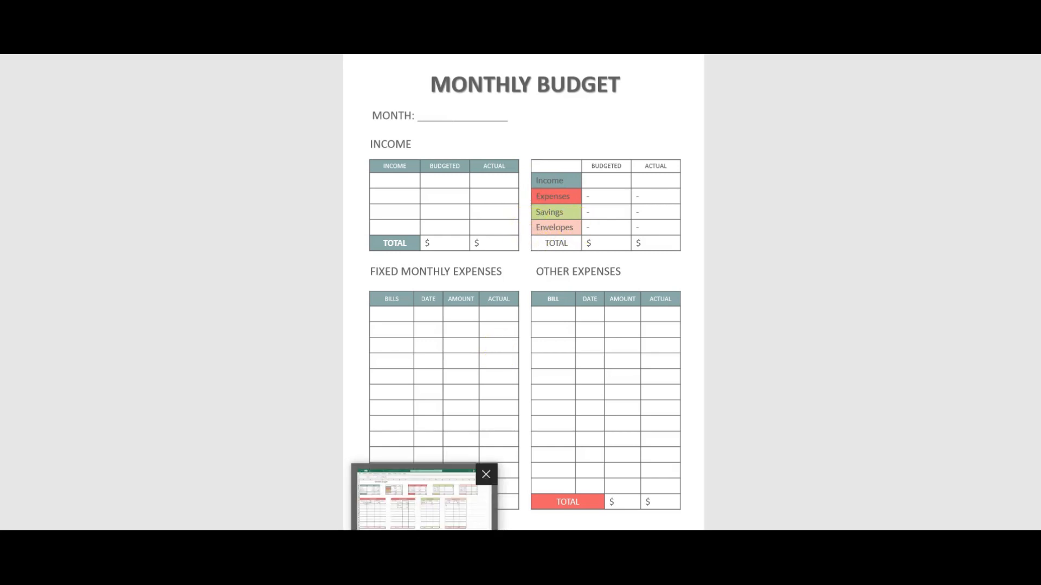
pyautogui.click(534, 575)
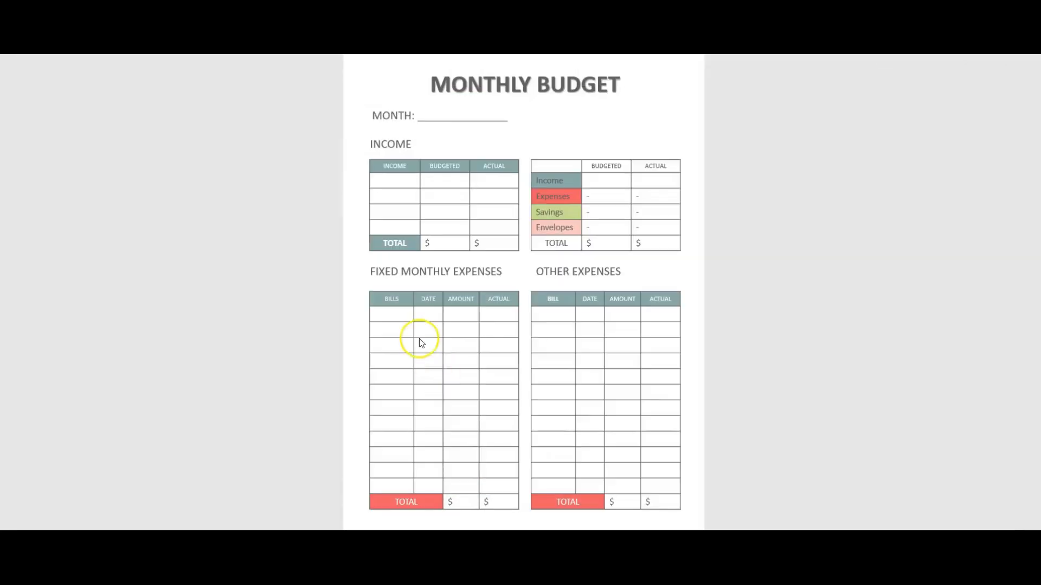
pyautogui.scroll(-8, 288, 324)
pyautogui.scroll(-8, 291, 325)
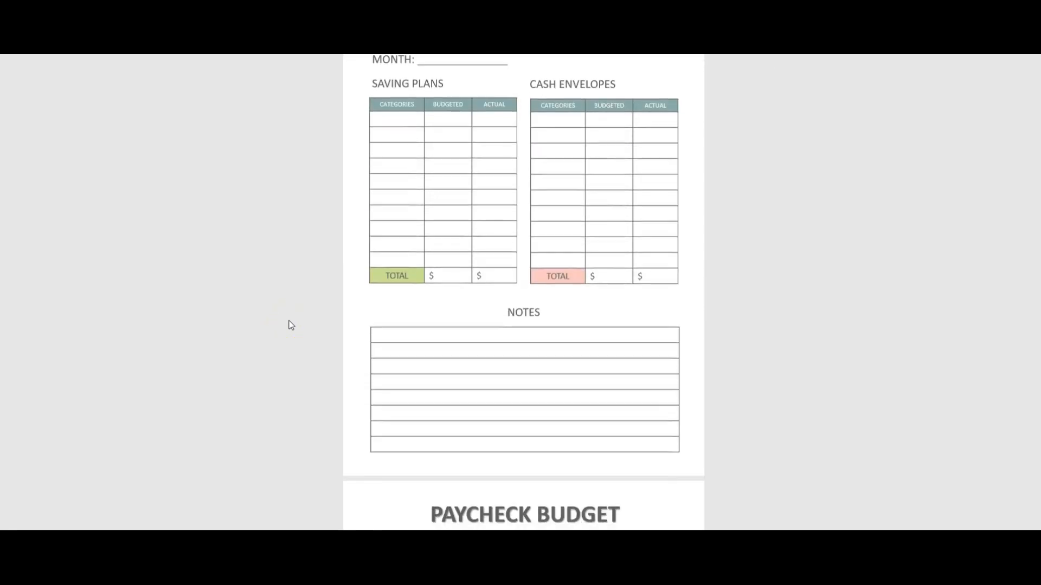
pyautogui.scroll(-2, 291, 325)
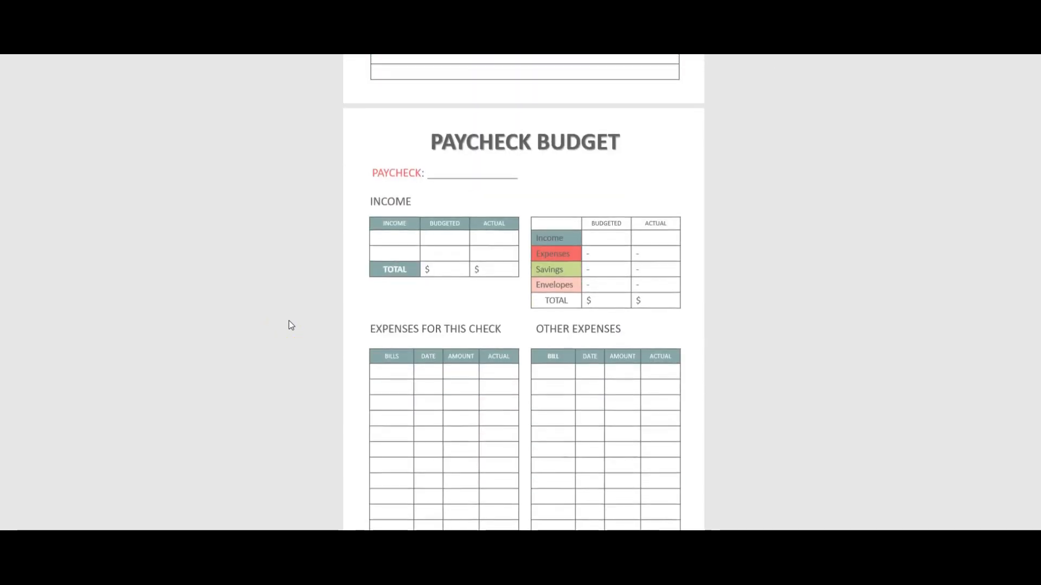
pyautogui.scroll(-1, 307, 263)
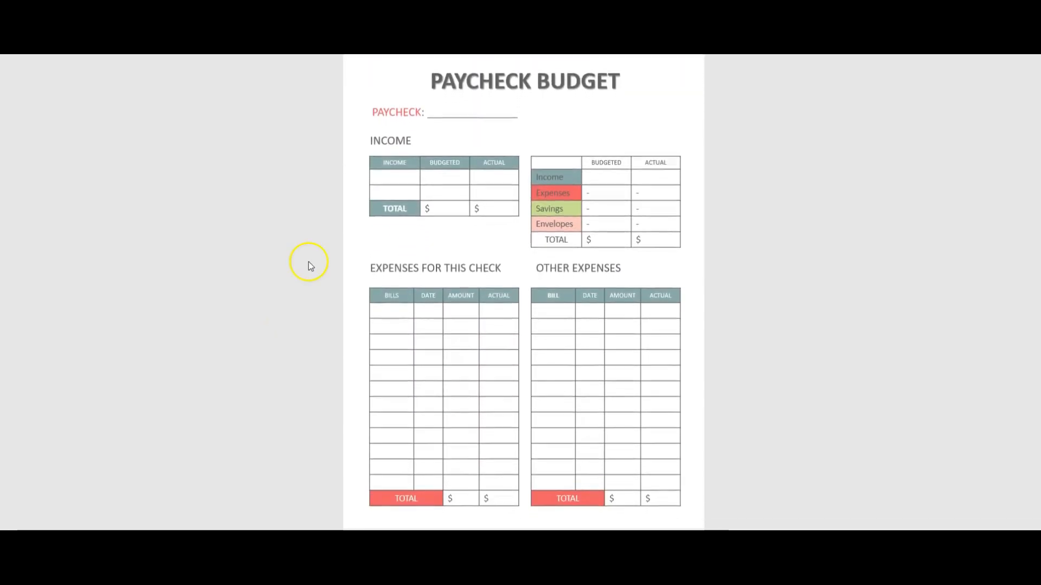
pyautogui.scroll(-8, 155, 355)
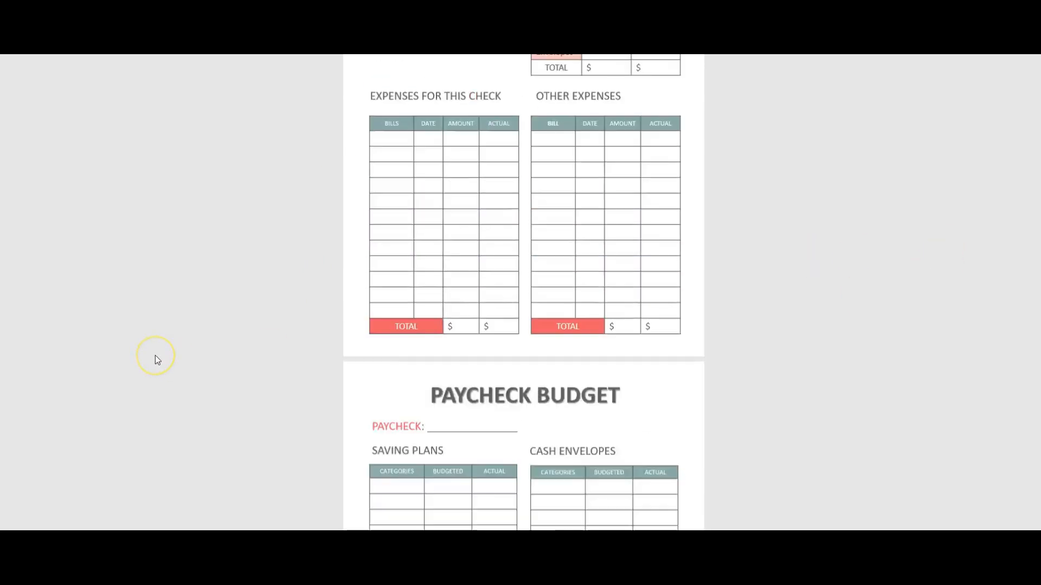
pyautogui.scroll(8, 155, 355)
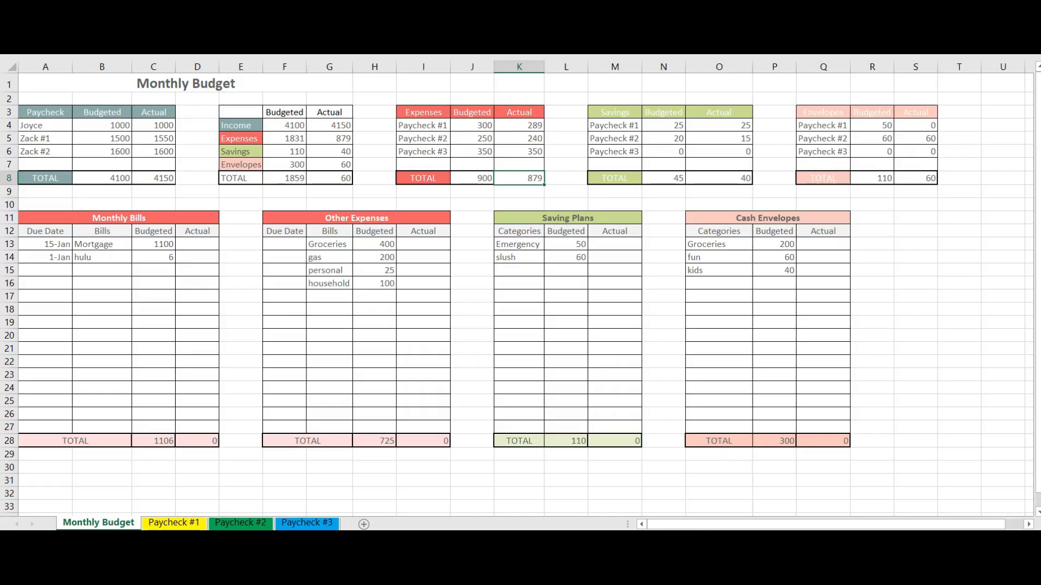
# Open the Paycheck #1 sheet and compare it with the printable Paycheck Budget pages, from income through savings, envelopes and notes.
pyautogui.click(172, 523)
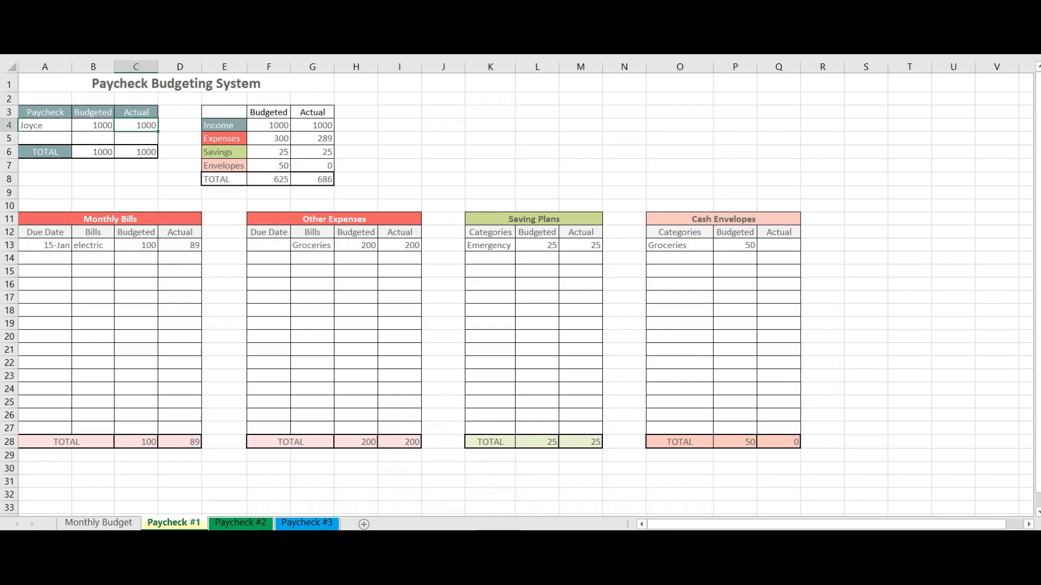
pyautogui.click(482, 506)
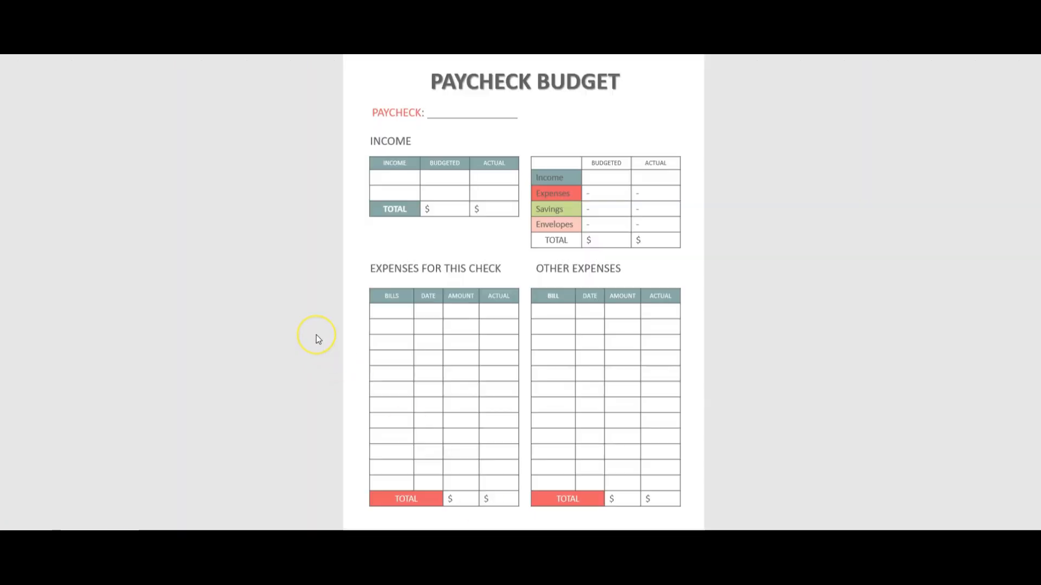
pyautogui.scroll(-3, 317, 335)
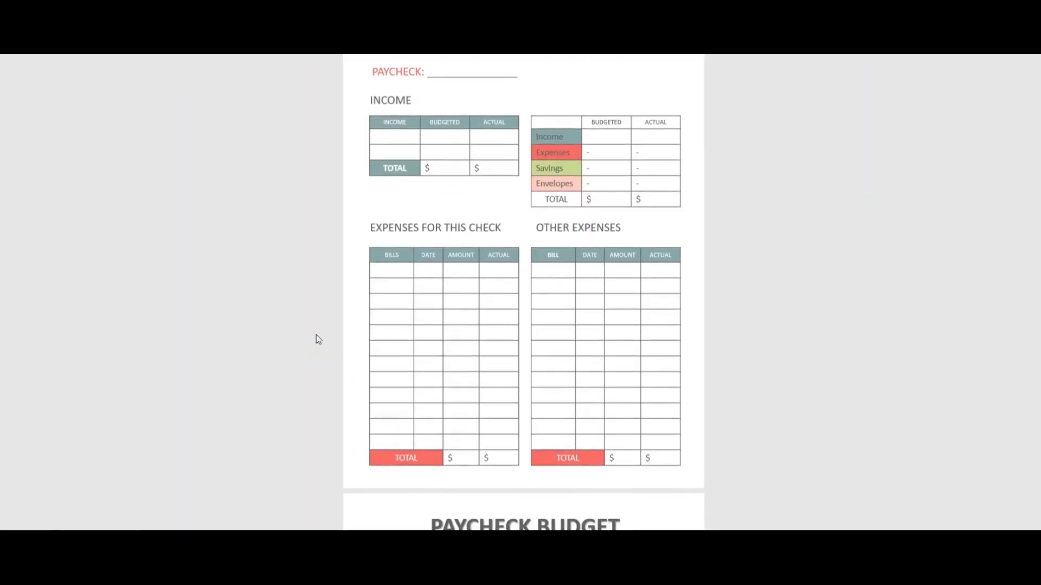
pyautogui.scroll(-2, 317, 334)
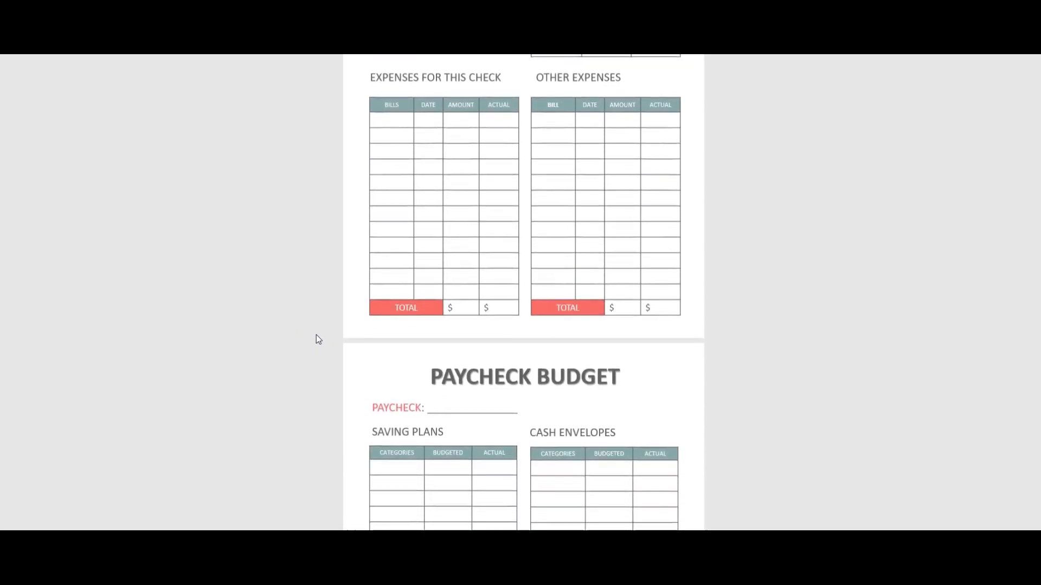
pyautogui.scroll(-2, 317, 335)
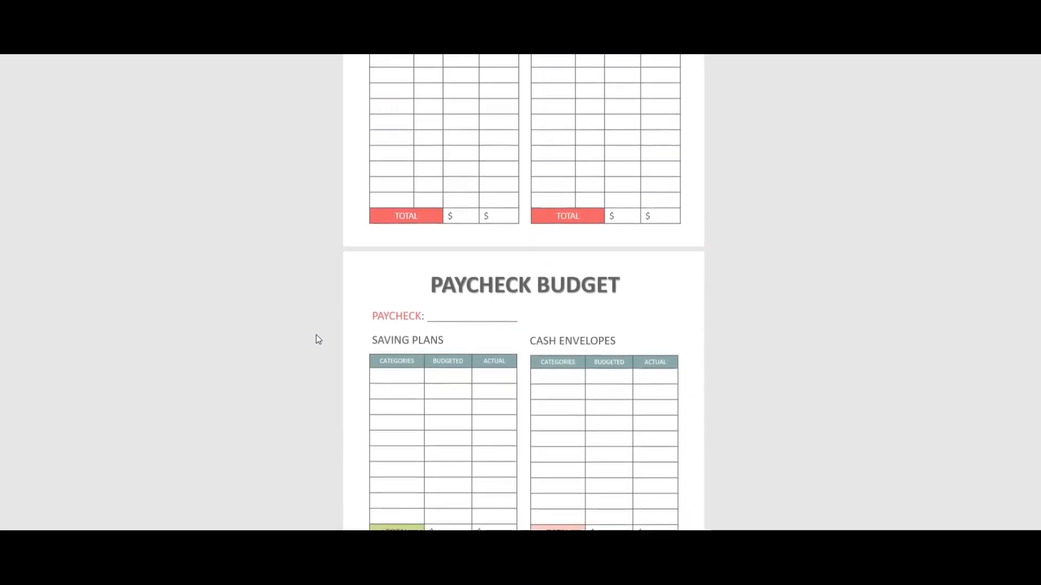
pyautogui.scroll(-5, 317, 334)
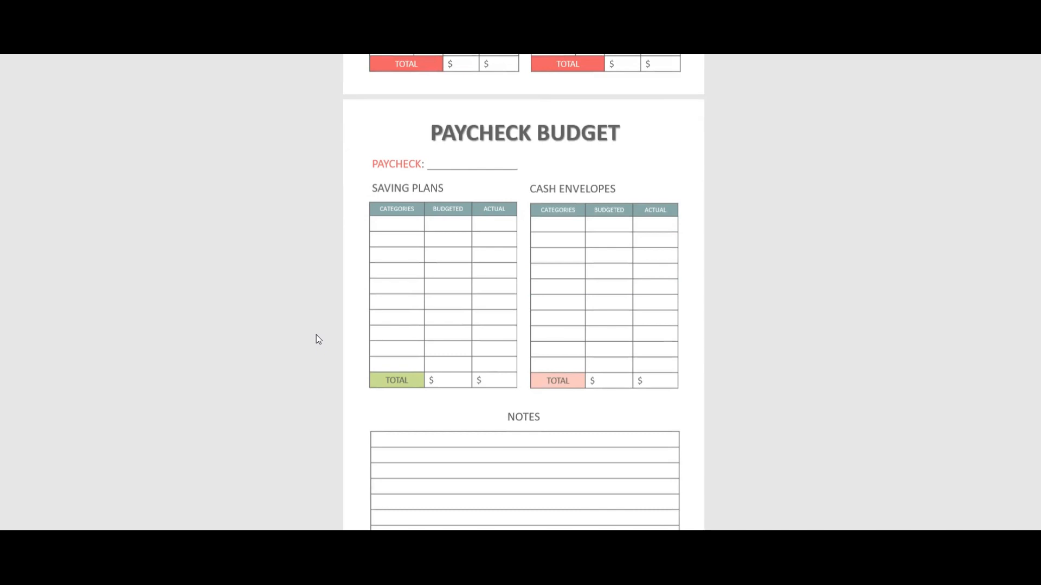
pyautogui.scroll(-1, 316, 334)
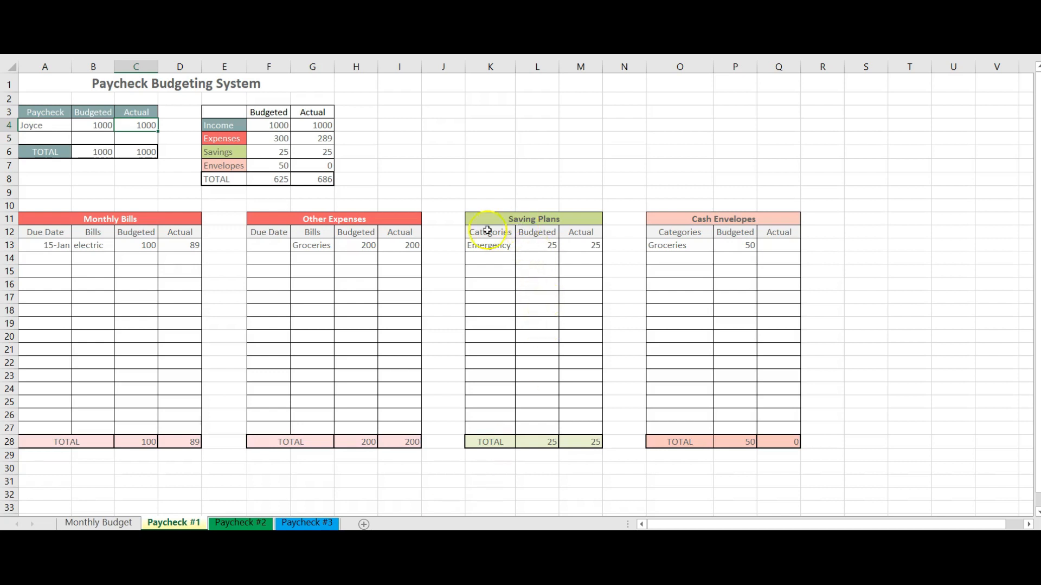
# Review the Paycheck #2 and Paycheck #3 sheets and return to the Monthly Budget sheet.
pyautogui.click(234, 524)
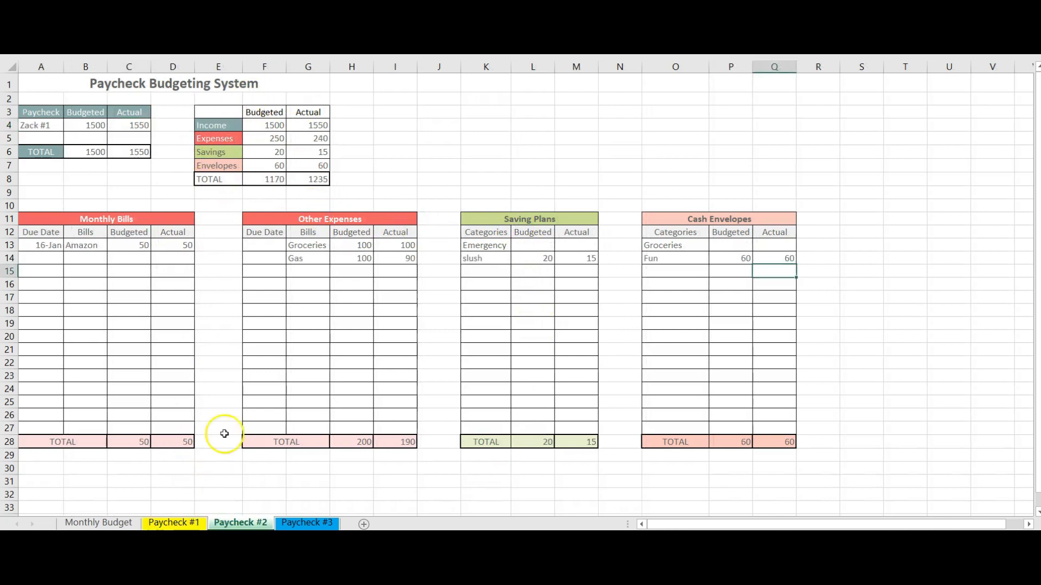
pyautogui.click(304, 524)
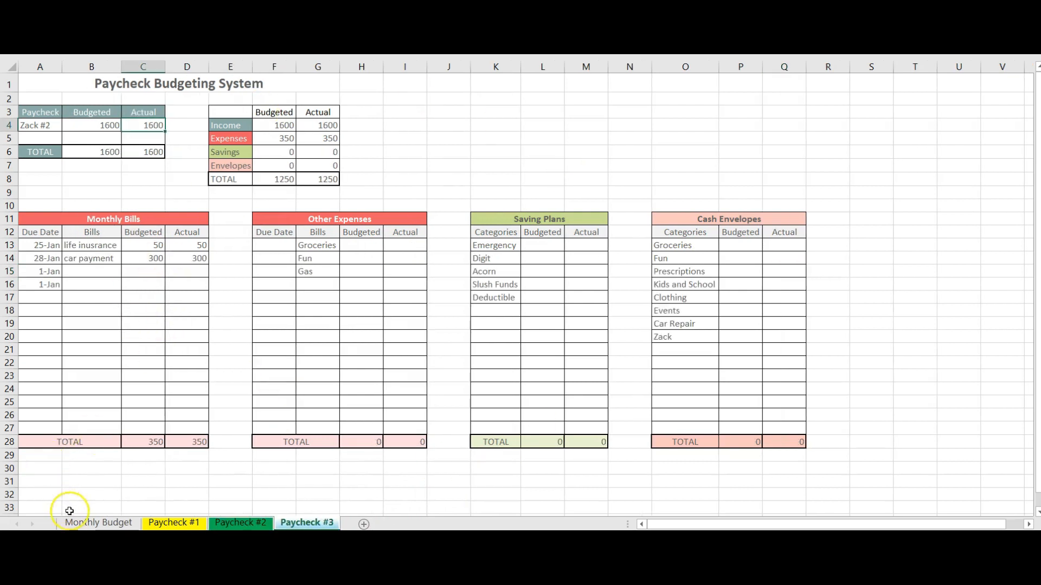
pyautogui.click(78, 524)
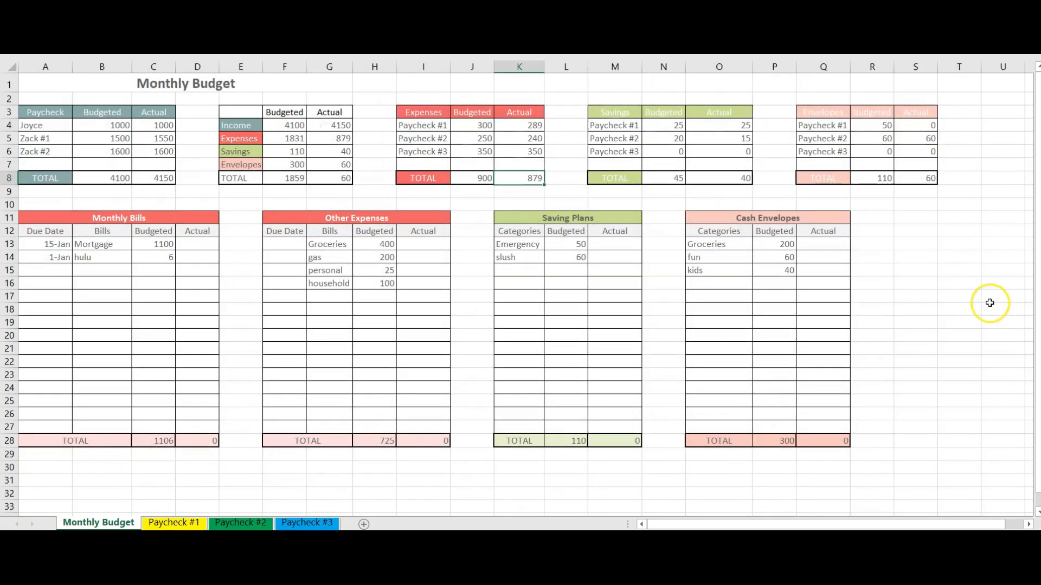